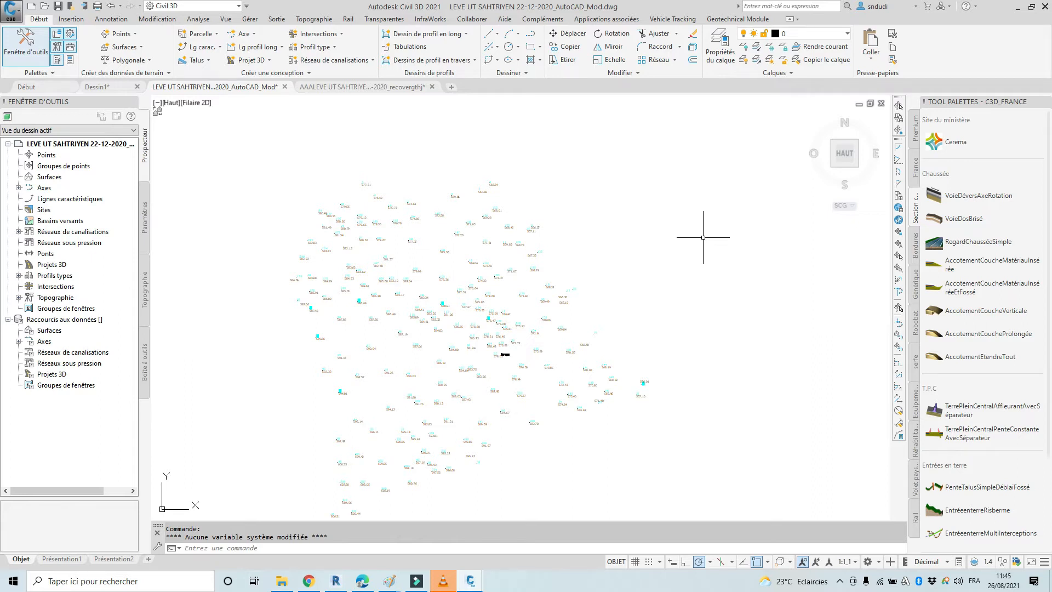
Examine the survey point blocks and their elevation labels, selecting points 168 and 170 to check what kind of objects they are
scroll(502, 162, down, 4)
scroll(448, 211, up, 4)
scroll(448, 211, up, 8)
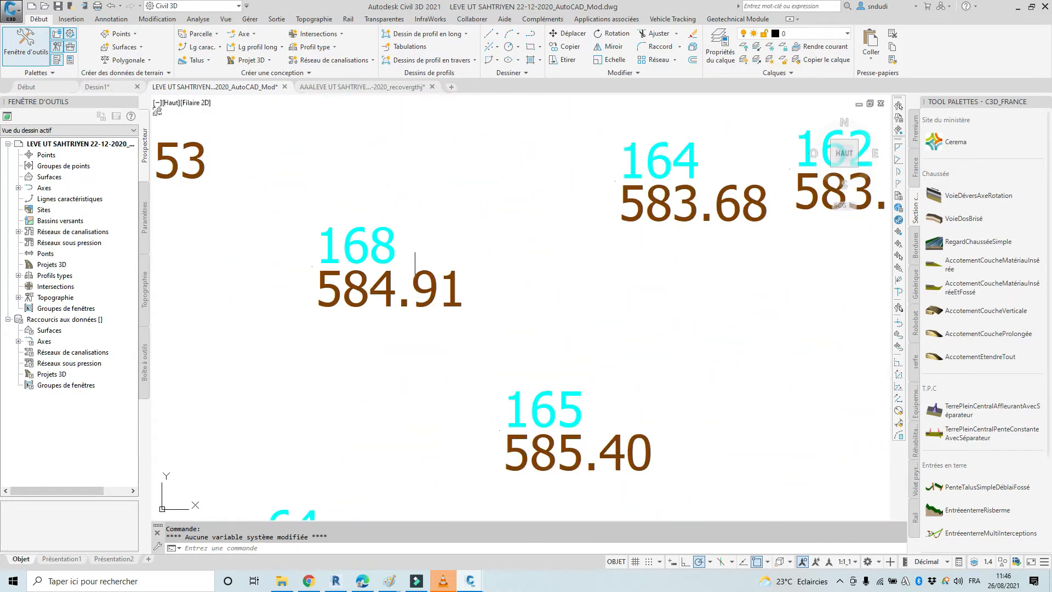
click(369, 264)
scroll(484, 223, down, 2)
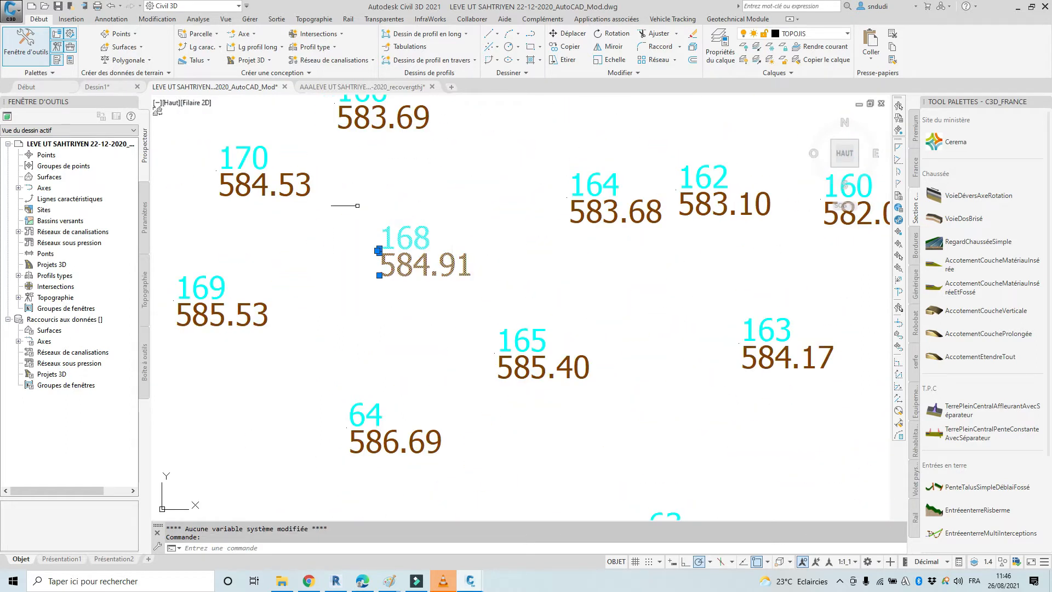
click(301, 189)
click(283, 184)
scroll(352, 193, down, 4)
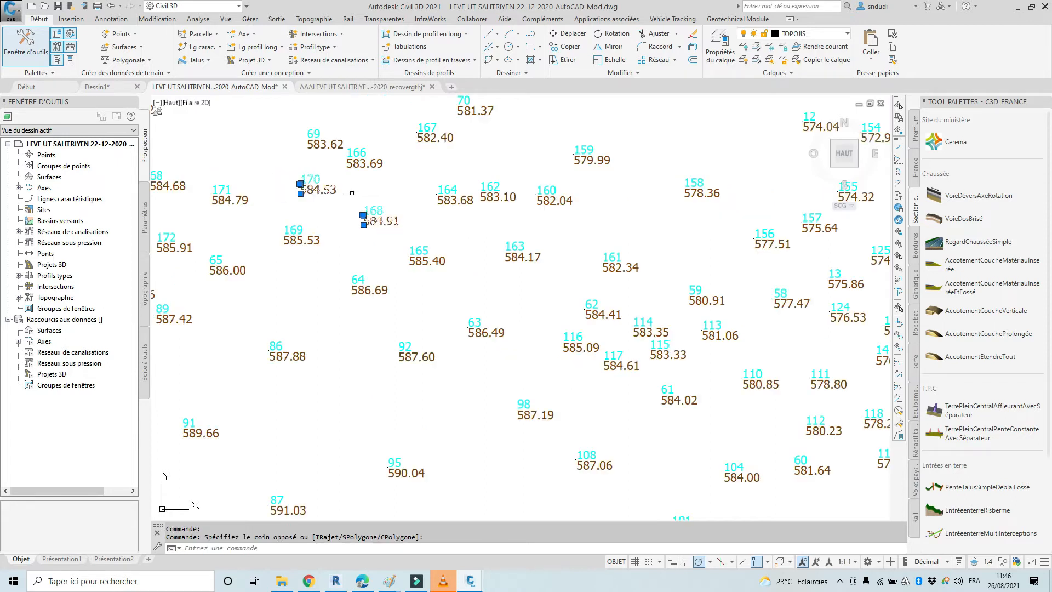
key(Escape)
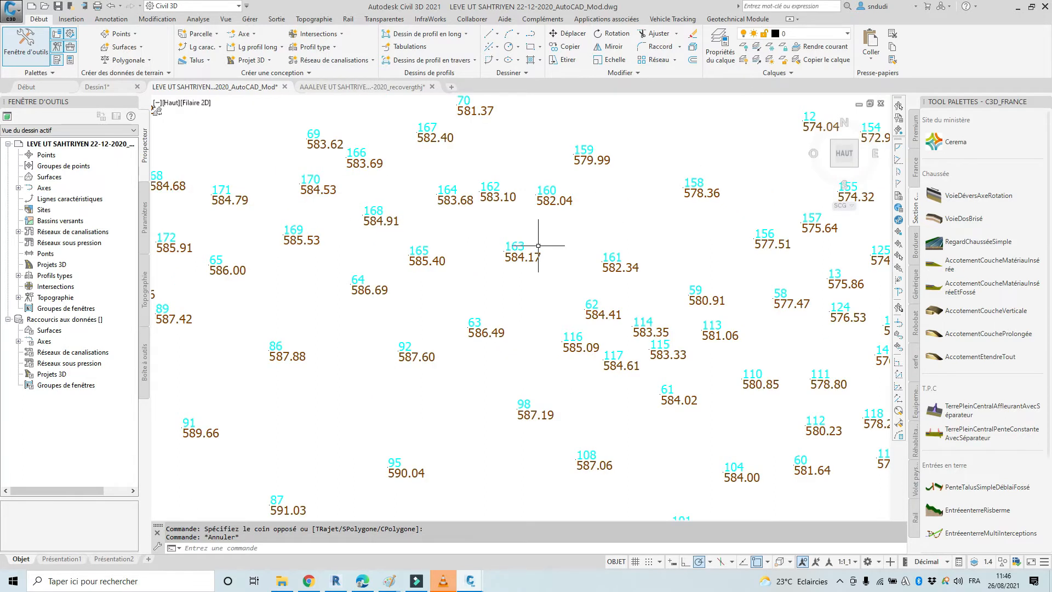
scroll(504, 244, down, 5)
scroll(615, 275, up, 4)
scroll(526, 252, up, 2)
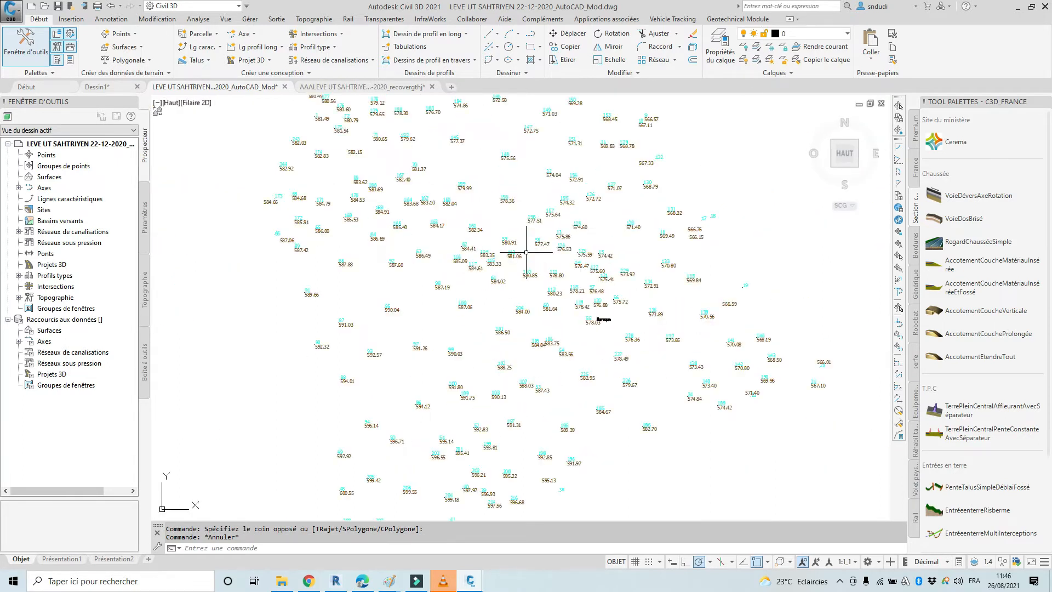
scroll(481, 263, down, 6)
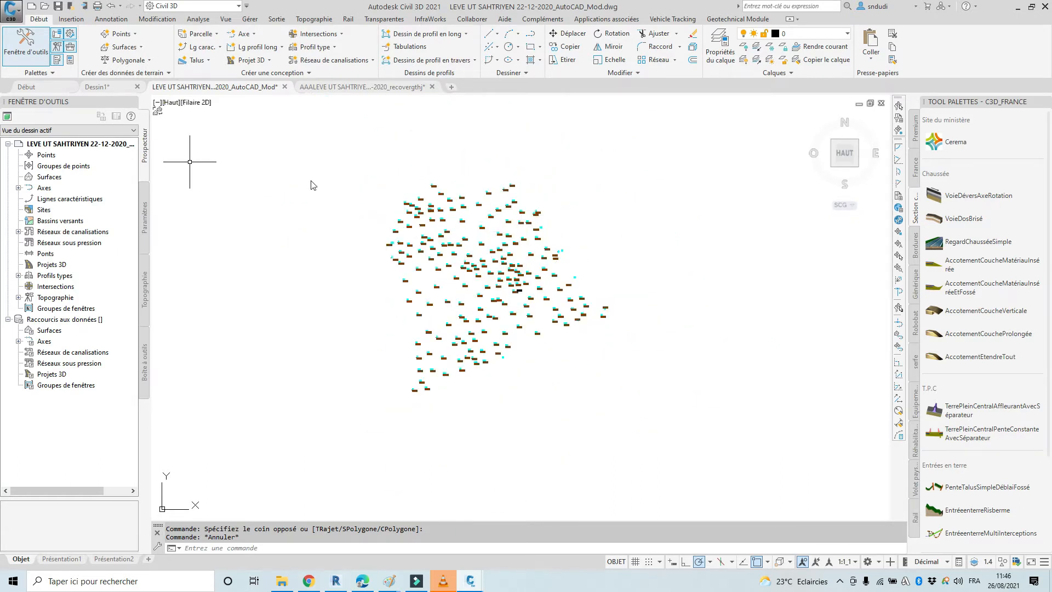
Create a triangulated surface with the default name and Standard style, and expand its definition
right_click(47, 177)
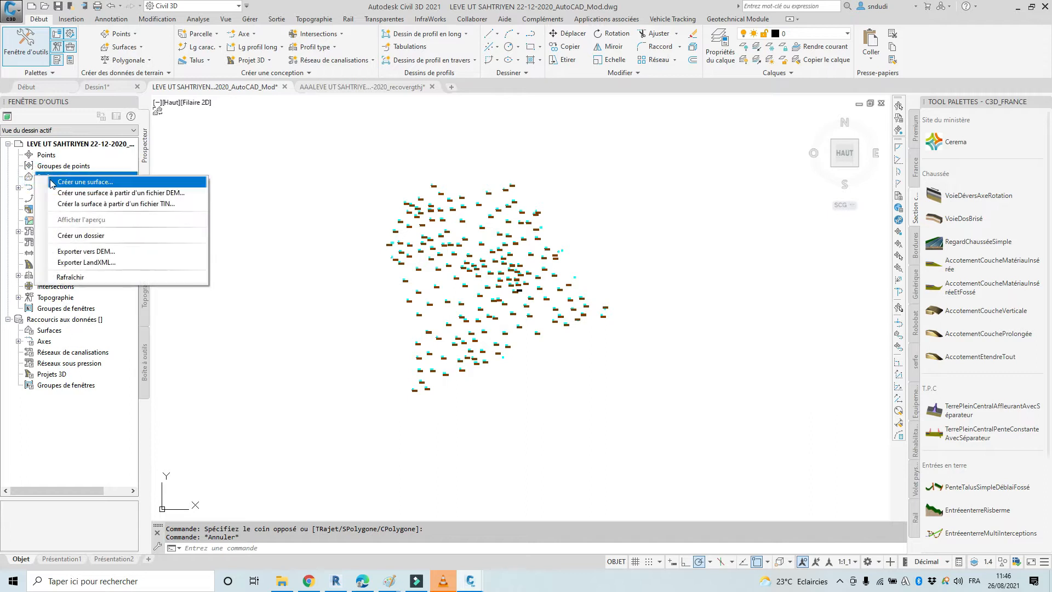
click(77, 185)
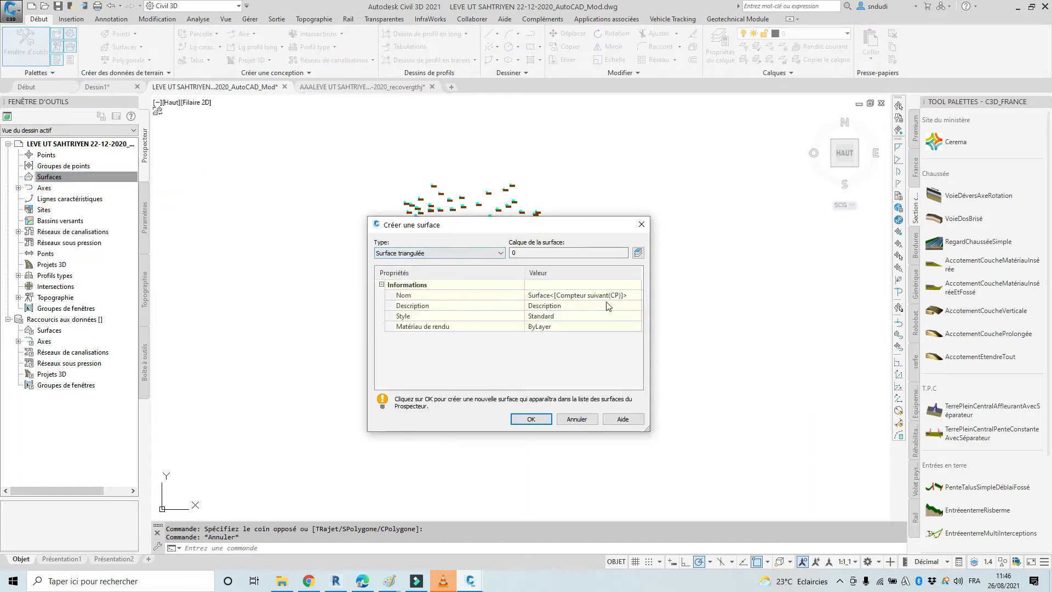
click(531, 419)
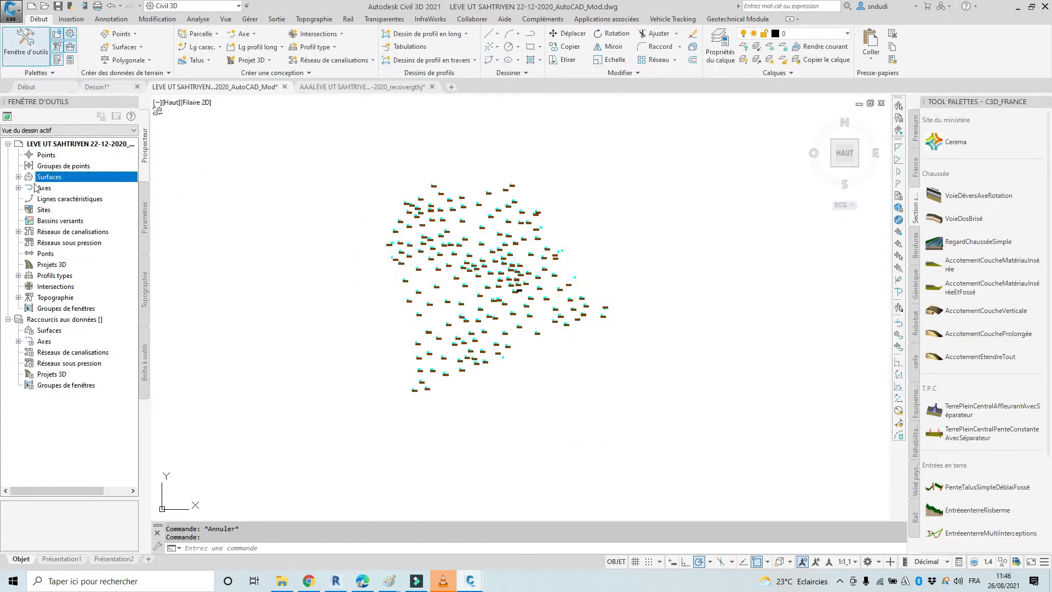
click(18, 176)
click(56, 188)
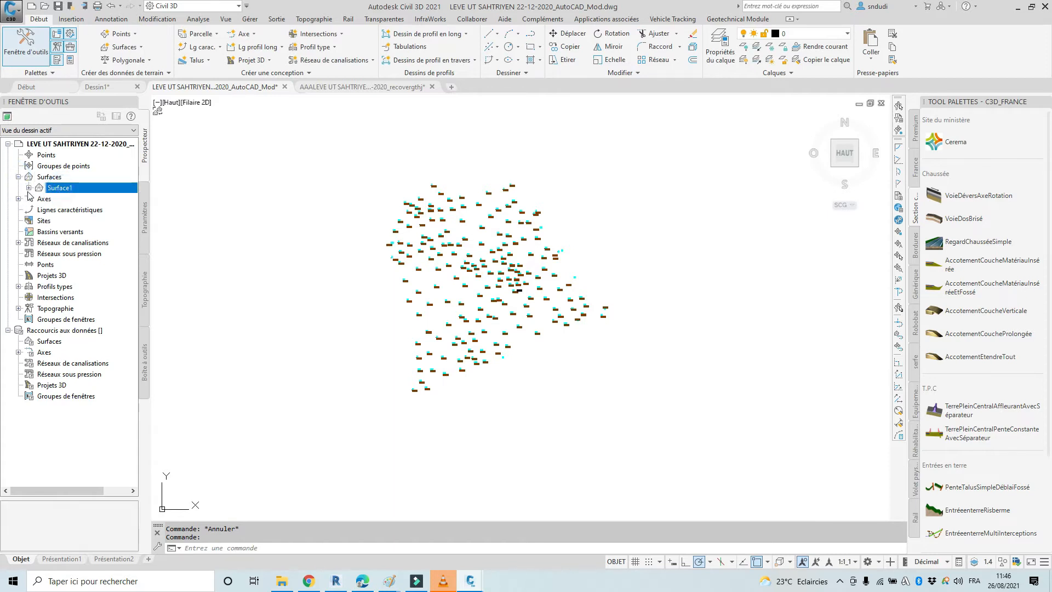
click(29, 188)
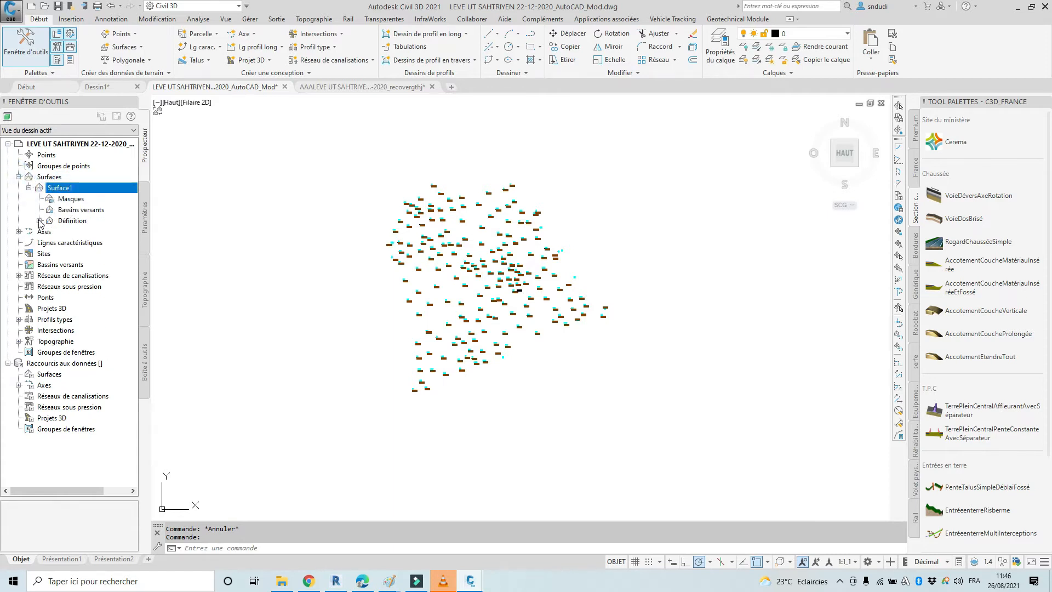
click(39, 221)
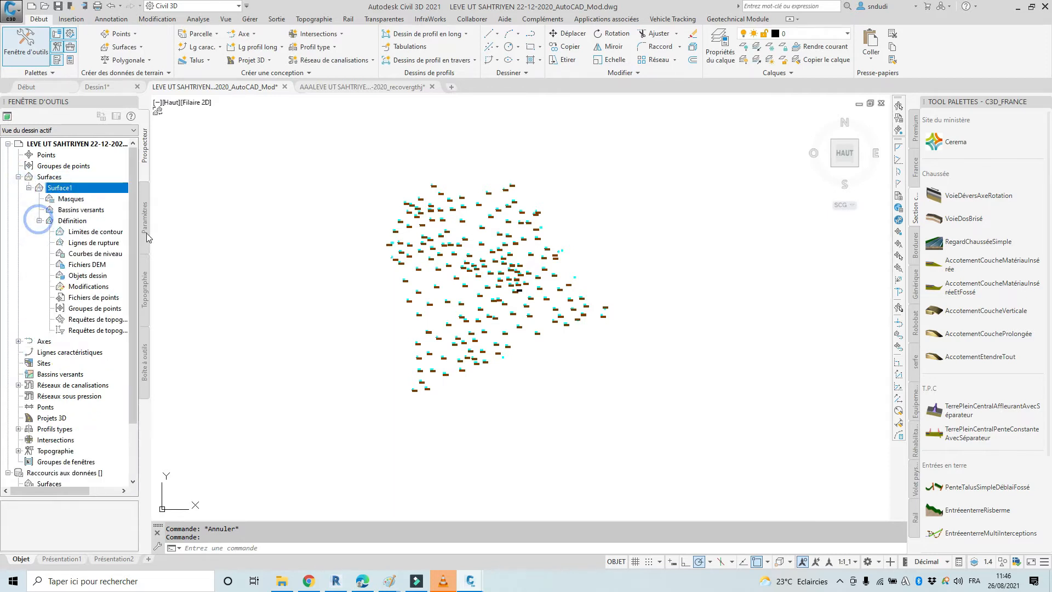
Add drawing objects of type Blocs to the surface definition, selecting all the survey points with a crossing window
click(89, 276)
right_click(89, 277)
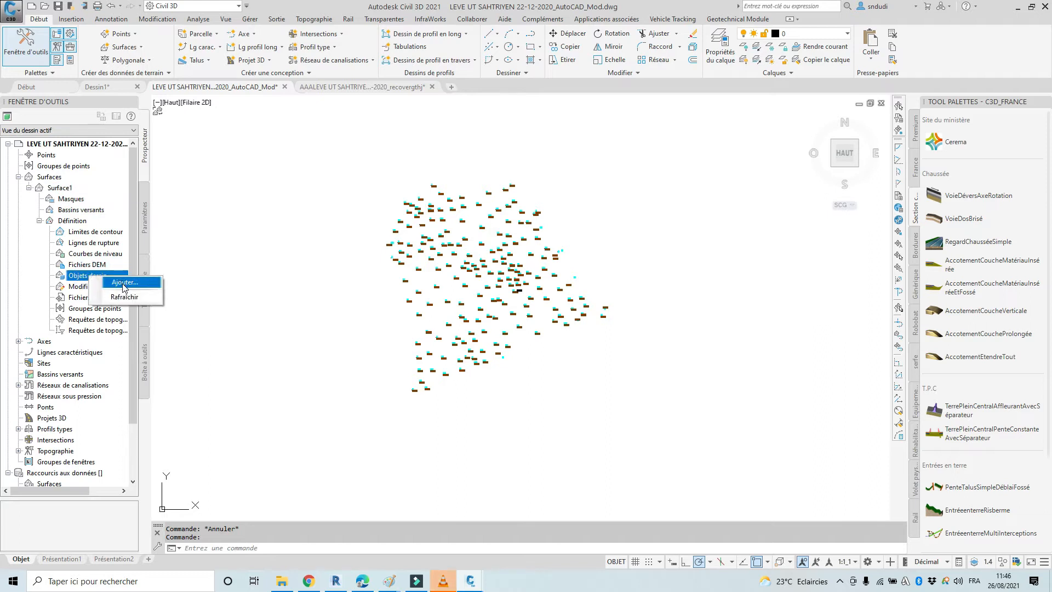
click(125, 280)
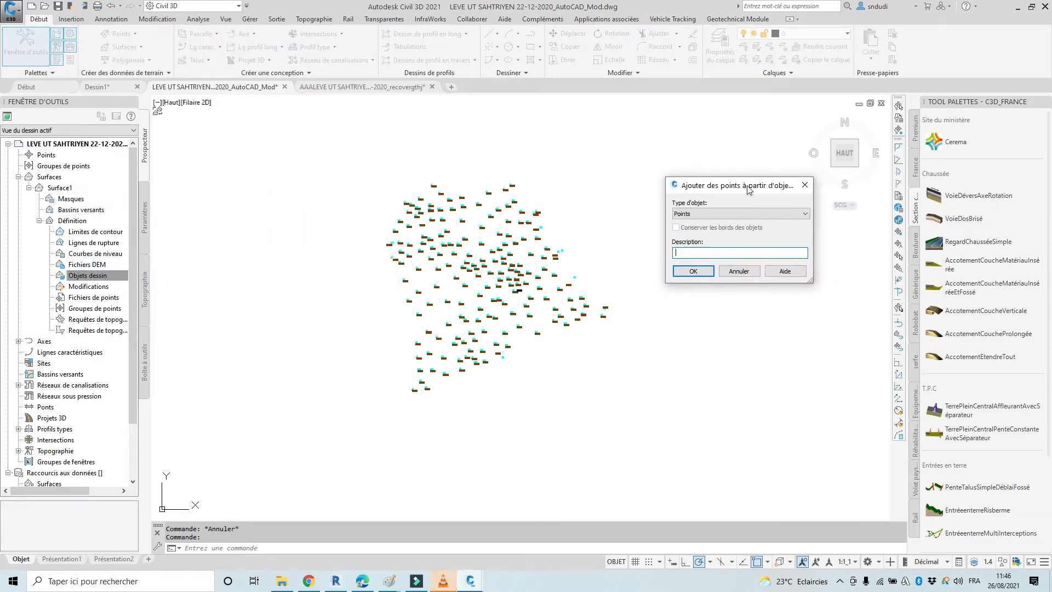
click(693, 218)
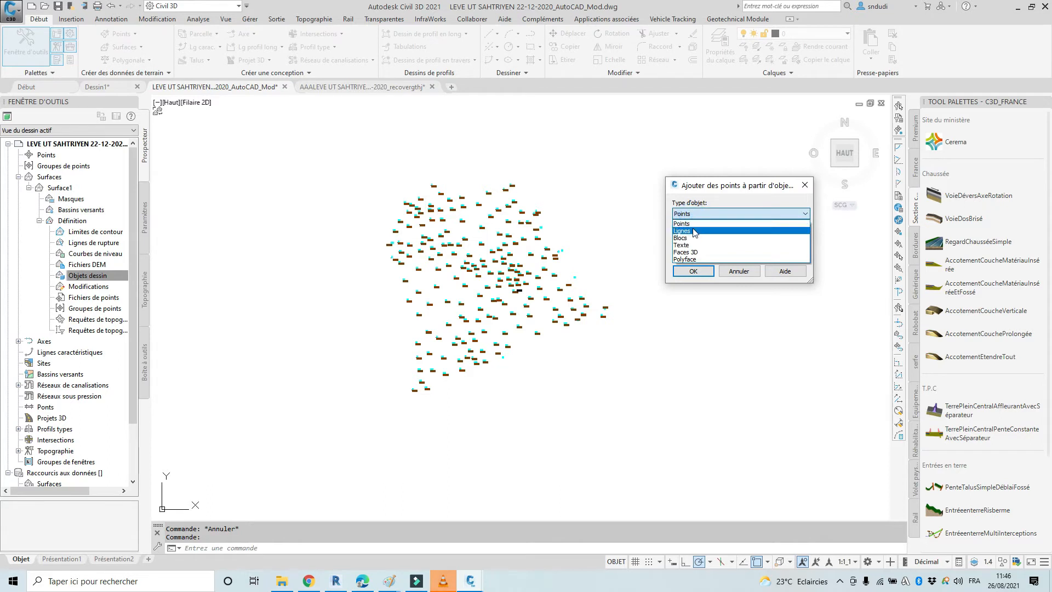
click(691, 239)
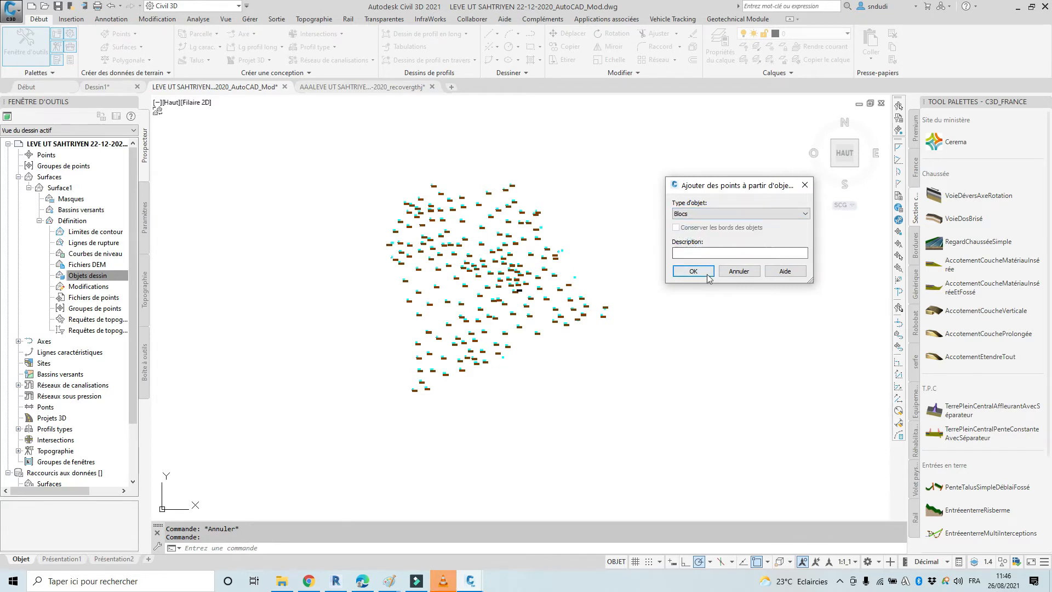
click(693, 271)
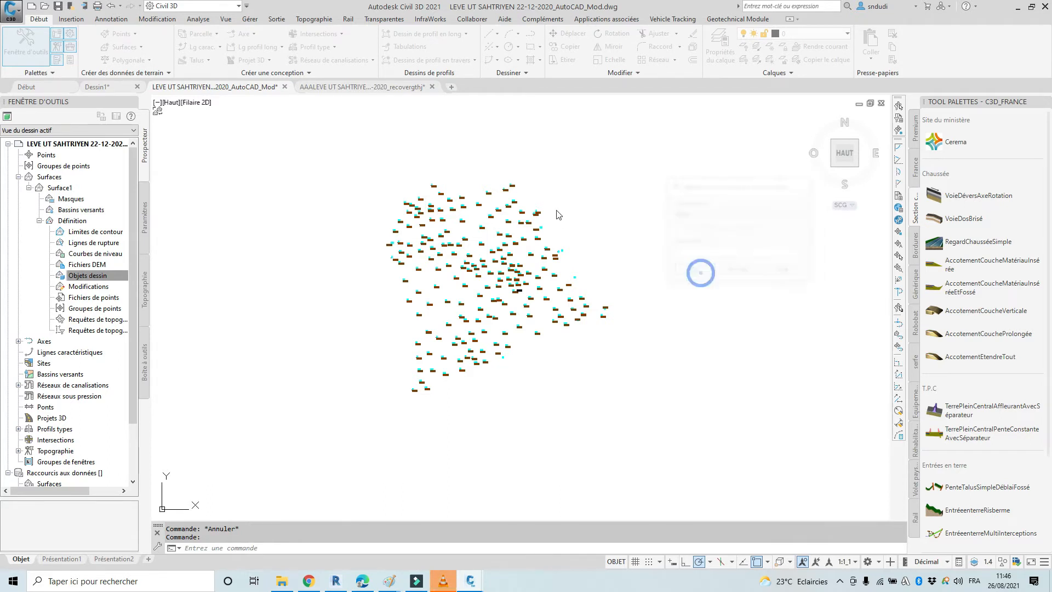
click(627, 142)
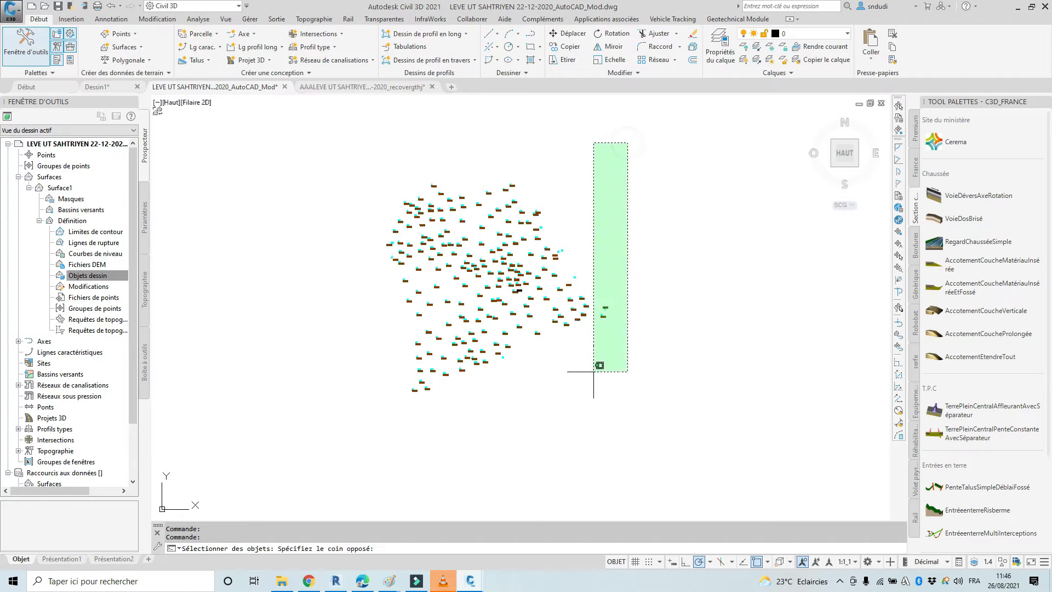
click(371, 421)
key(Return)
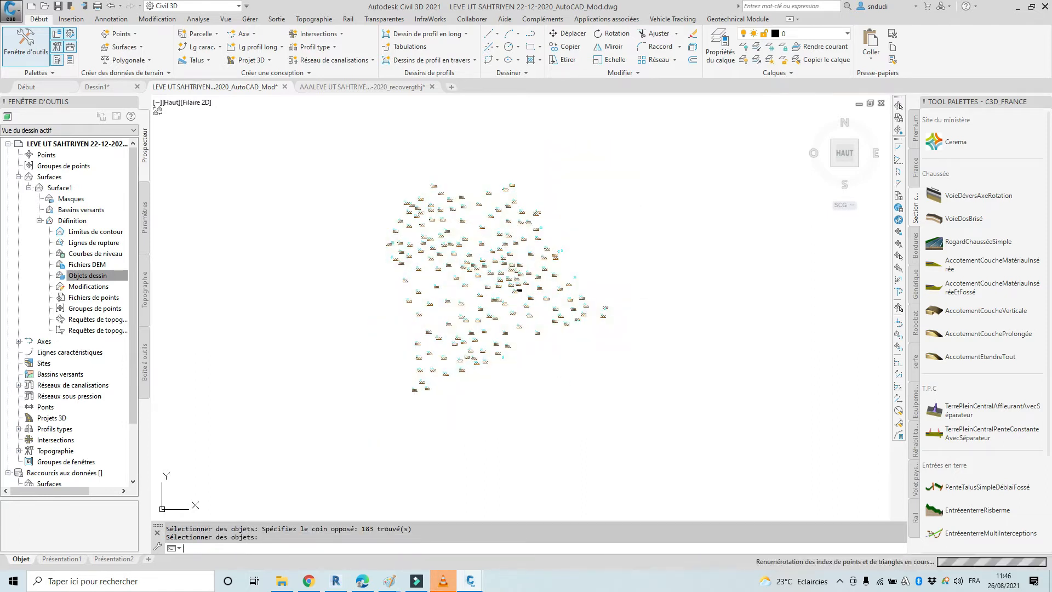
Draw a straight diagonal polyline across the surface, from its upper boundary to the lower boundary near point 574.42
scroll(538, 200, up, 5)
scroll(540, 223, down, 3)
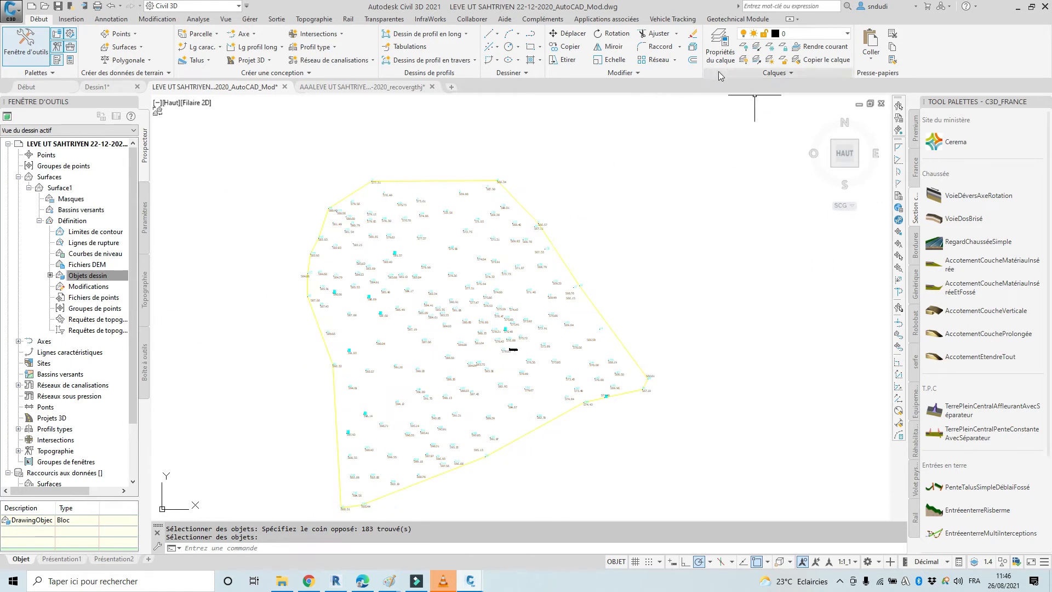
click(530, 35)
click(429, 181)
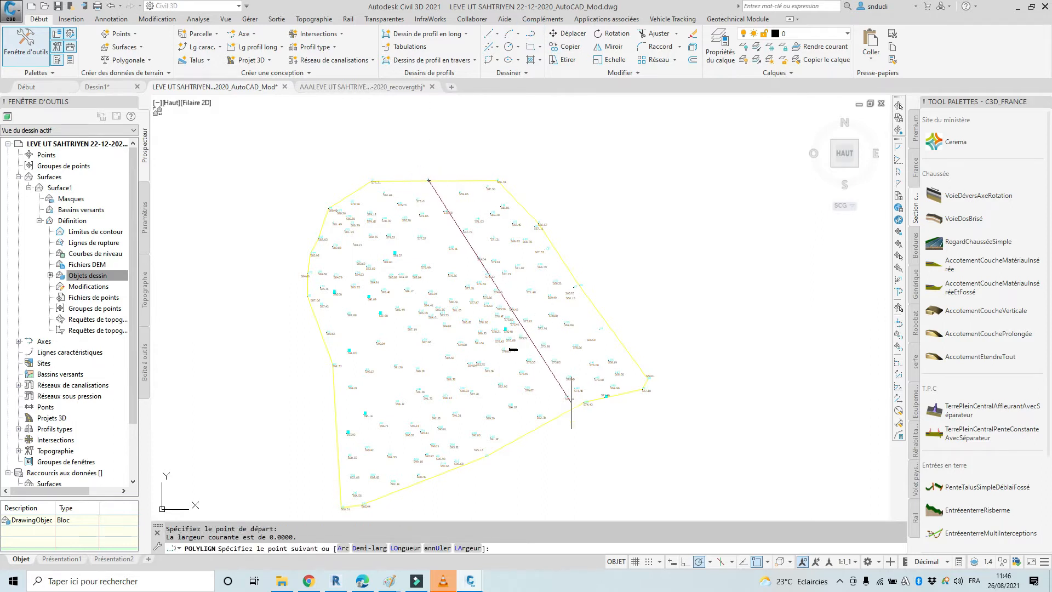
click(577, 402)
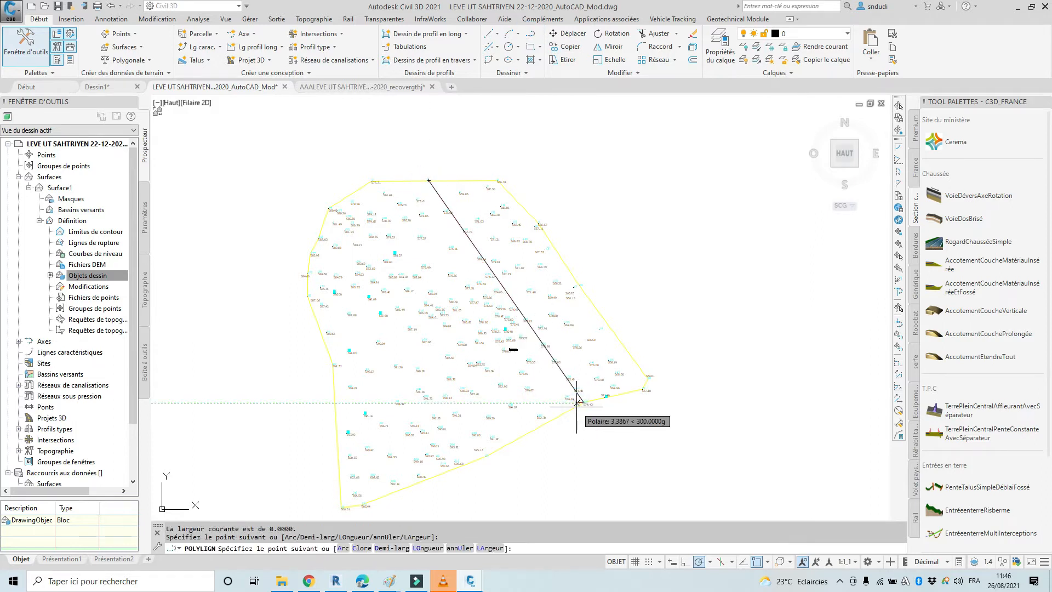
right_click(577, 402)
click(598, 414)
Create a quick profile of Surface1 along the diagonal polyline with the Standard styles, place it beside the survey, and dismiss the event viewer
scroll(577, 296, up, 2)
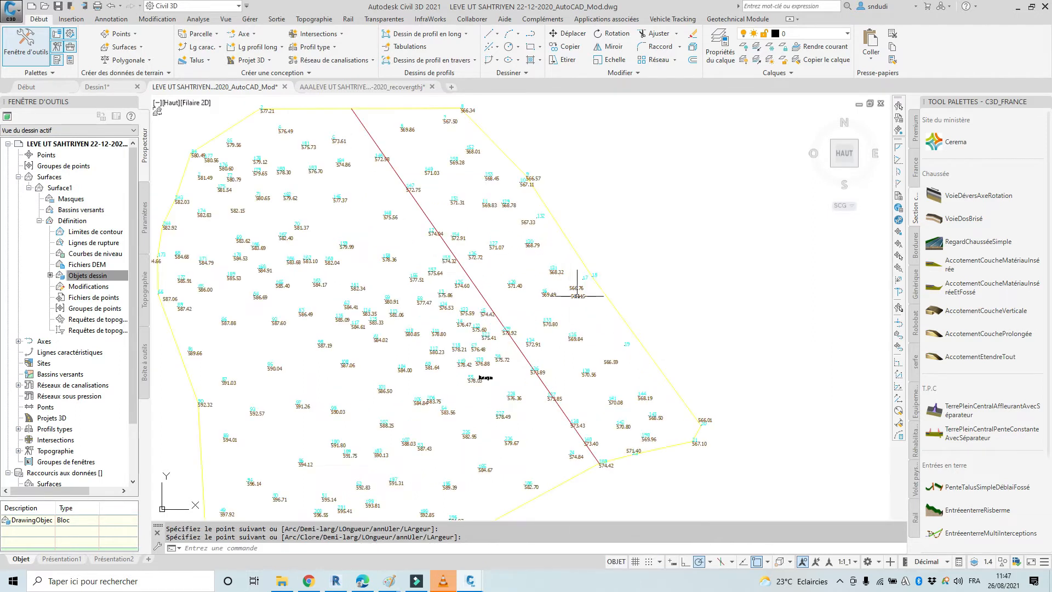
scroll(577, 296, down, 3)
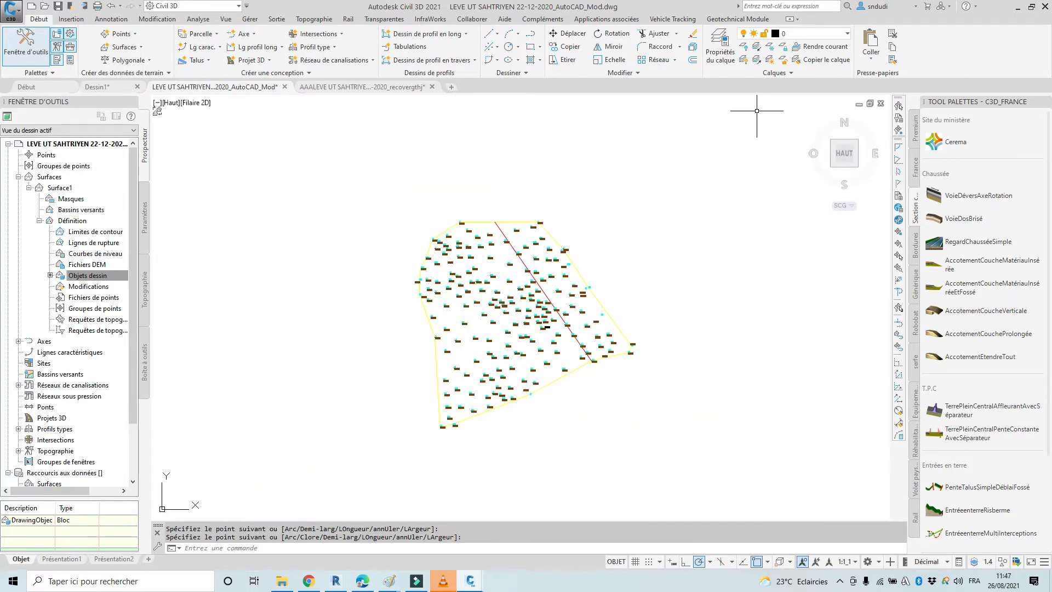
click(553, 241)
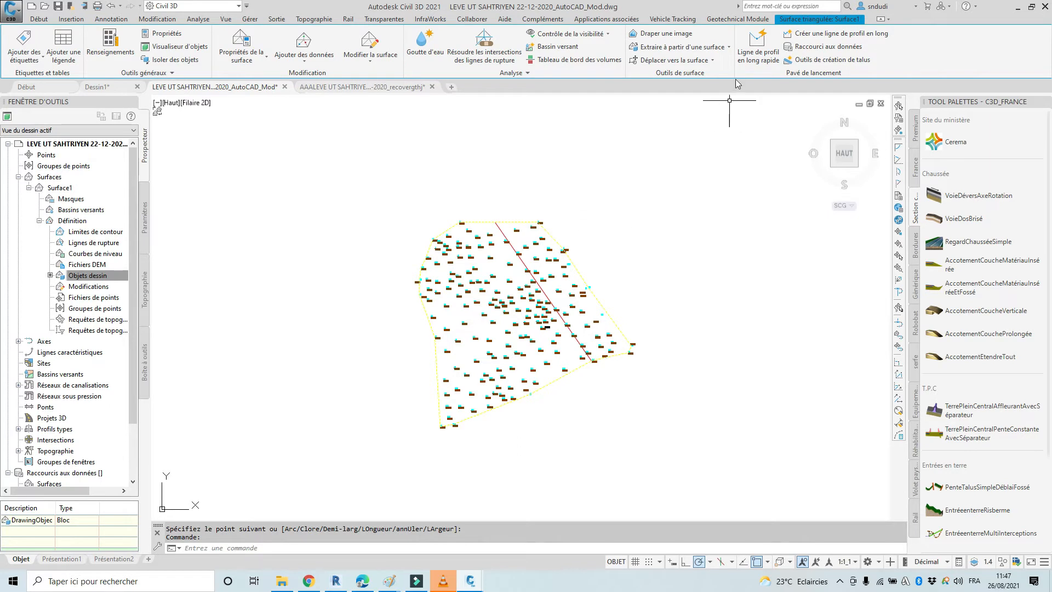
click(758, 49)
scroll(525, 277, up, 4)
click(527, 239)
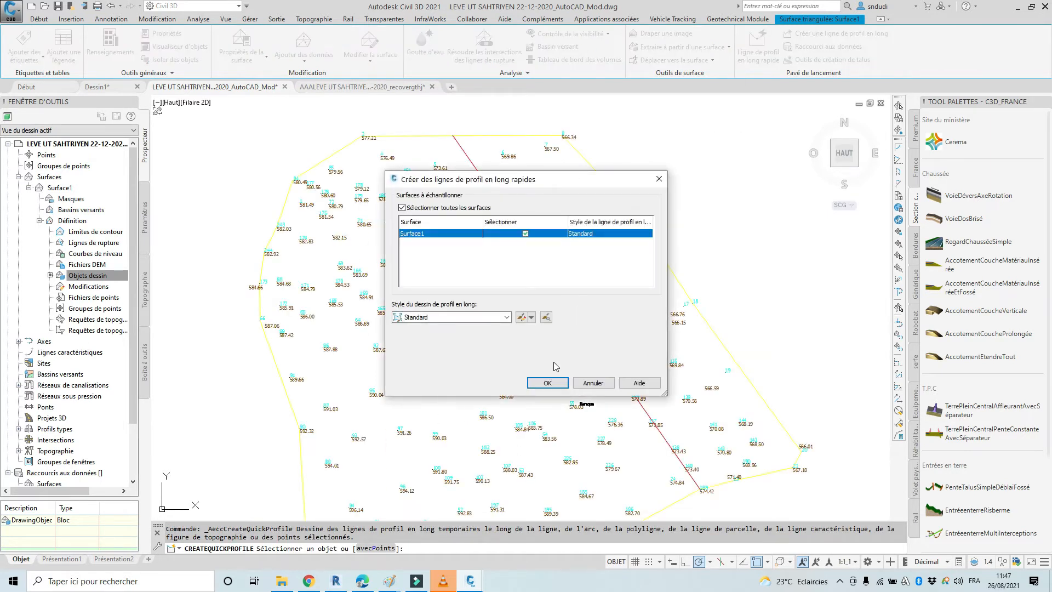
click(548, 384)
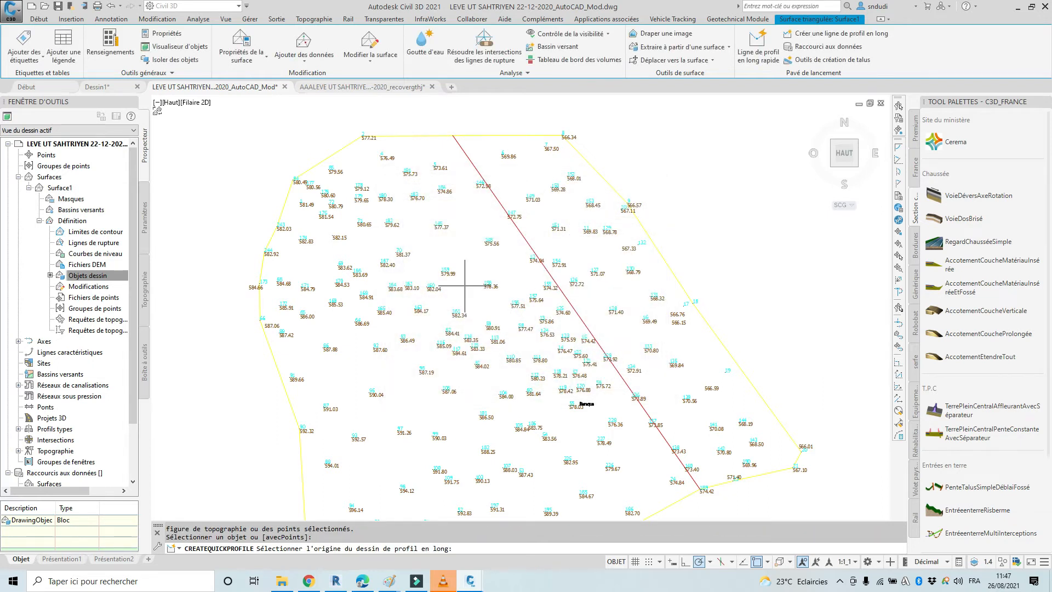
scroll(444, 277, down, 6)
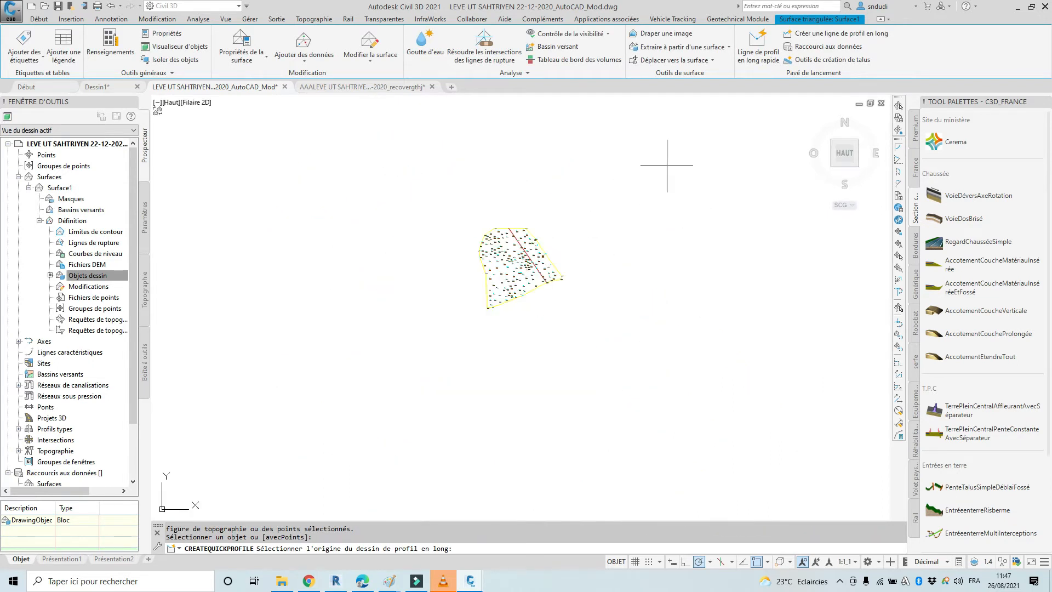
click(706, 179)
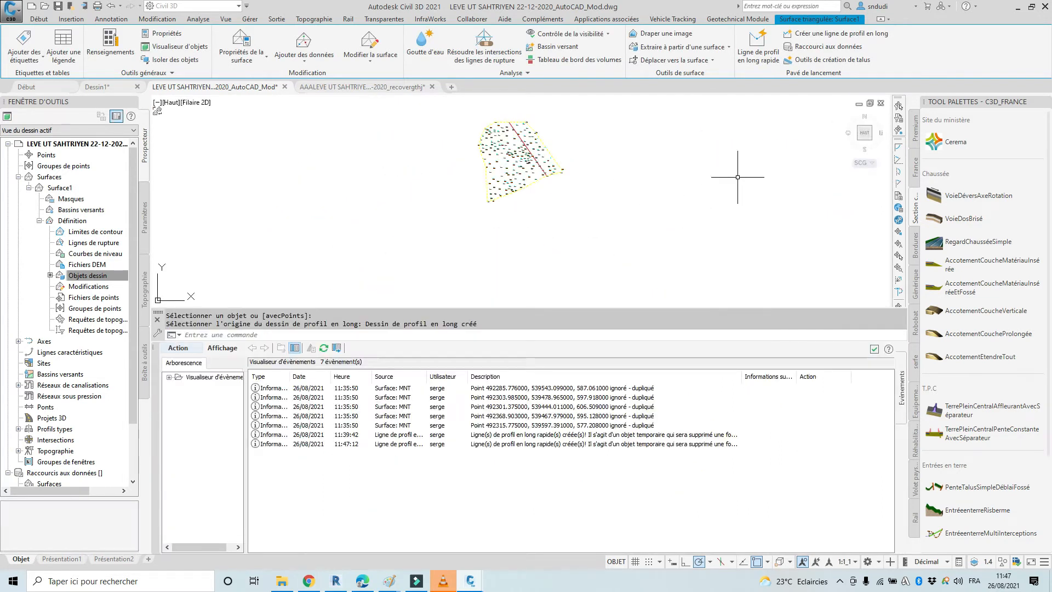
click(873, 349)
Examine the ground line and elevation scale in the quick profile view, and compare them with the polyline on the plan
scroll(696, 178, up, 5)
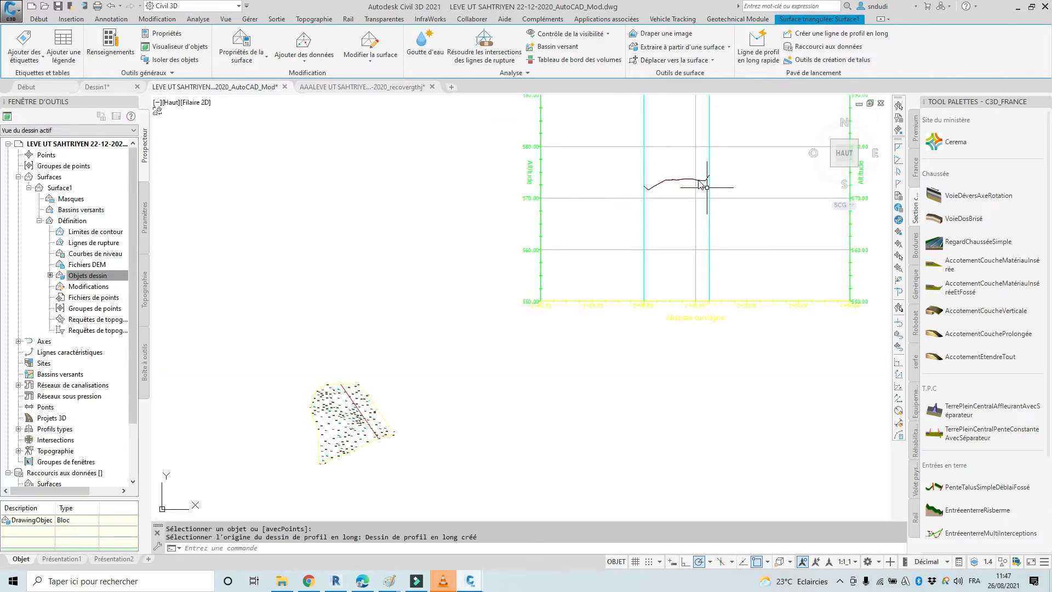
scroll(696, 178, up, 2)
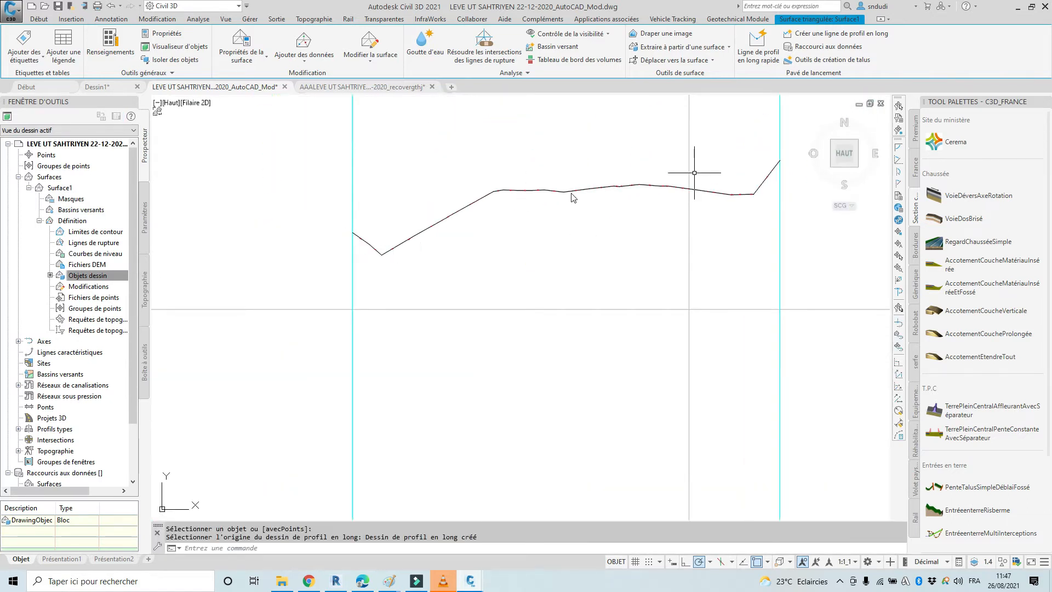
scroll(639, 181, down, 4)
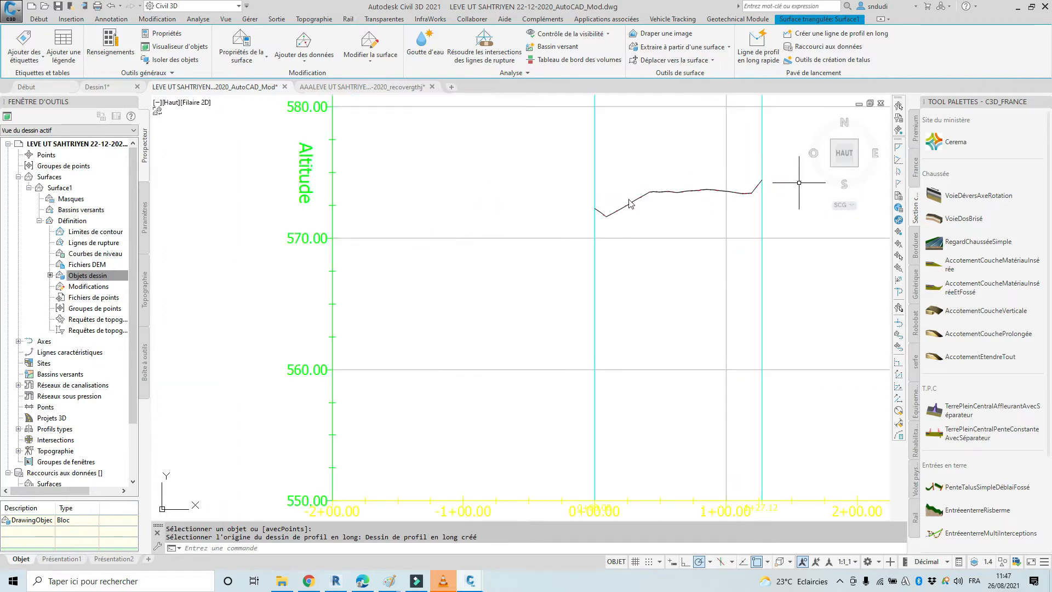
scroll(707, 187, down, 4)
scroll(597, 211, up, 3)
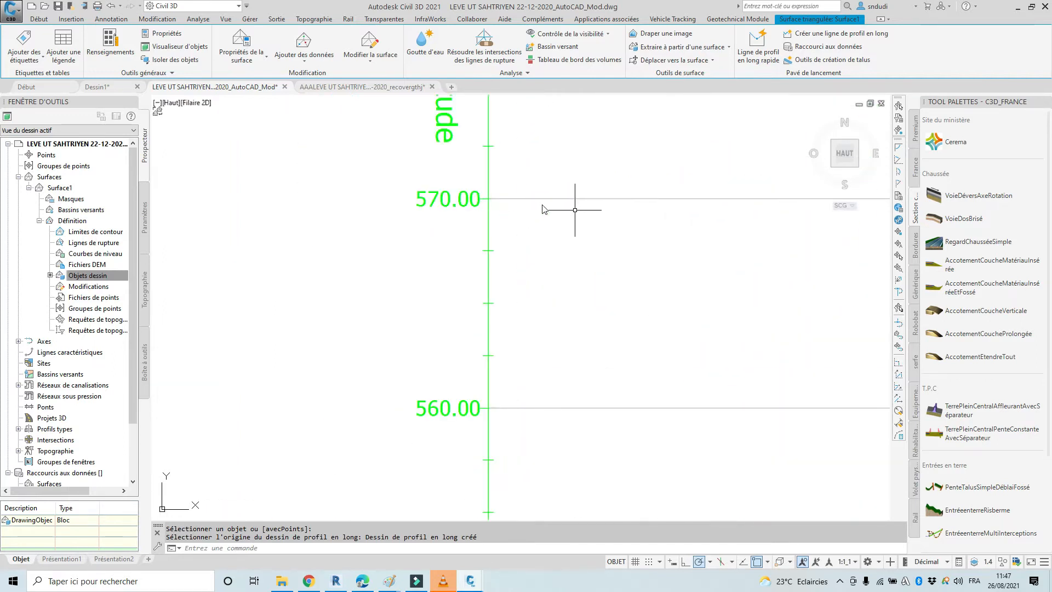
scroll(703, 209, down, 3)
scroll(745, 203, up, 3)
scroll(746, 203, down, 3)
scroll(798, 200, up, 4)
scroll(798, 202, down, 5)
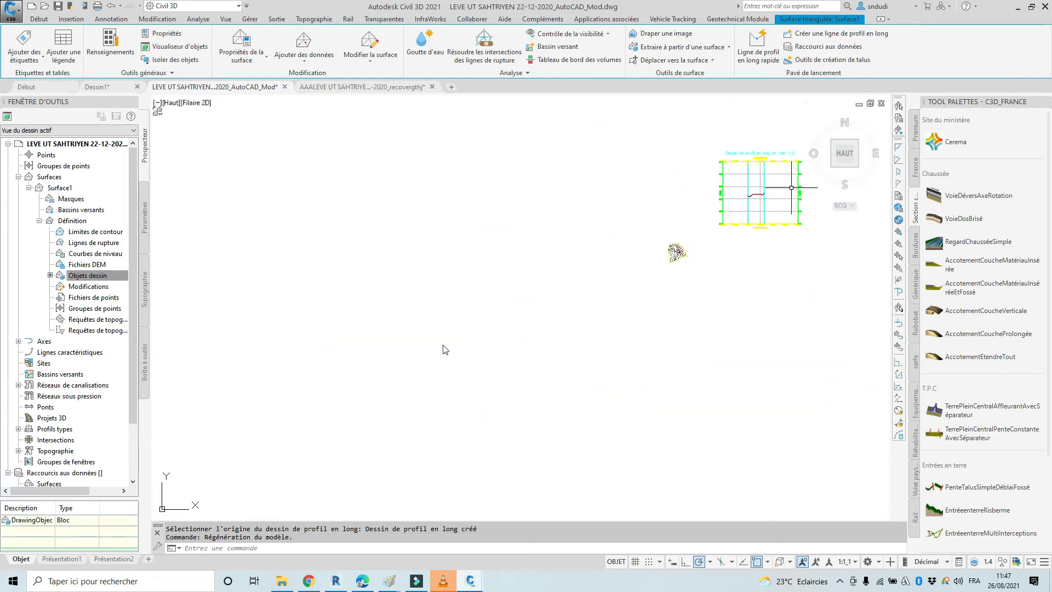
scroll(674, 255, up, 6)
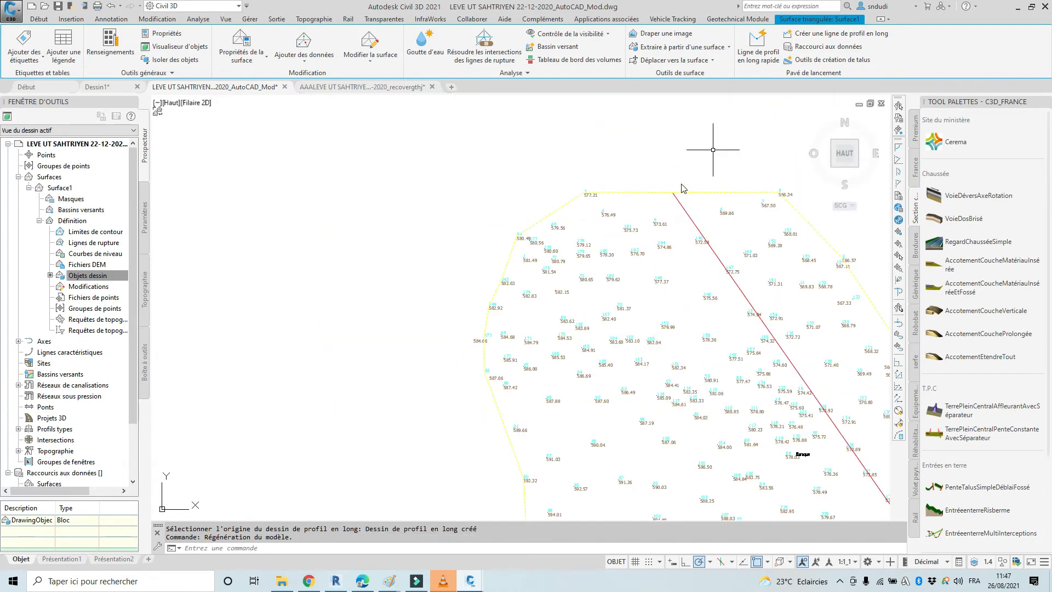
Select Surface1 by its boundary on the plan and show it in the object viewer
scroll(692, 221, up, 4)
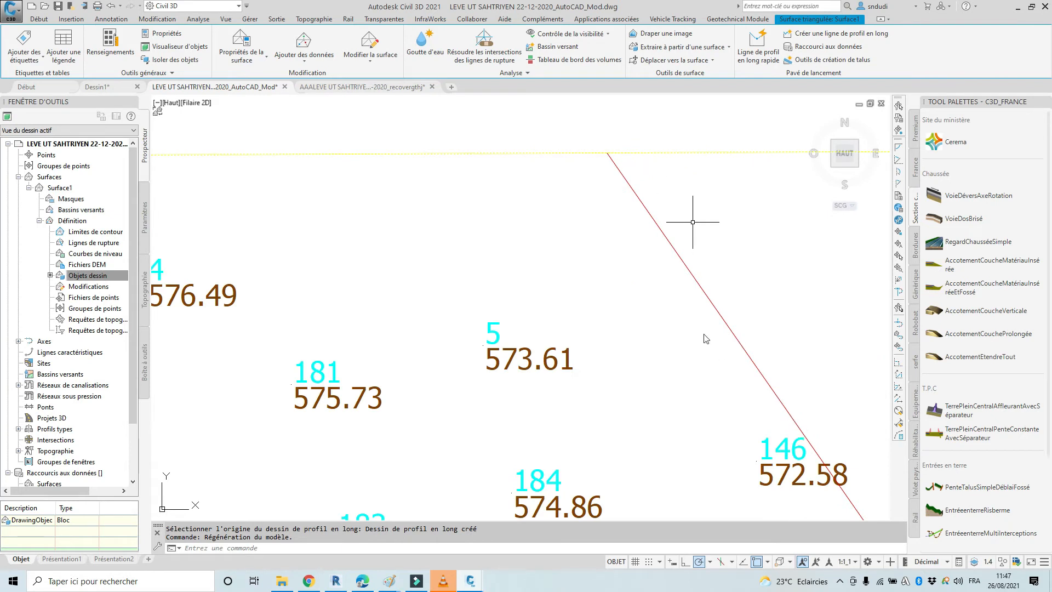
scroll(693, 221, down, 6)
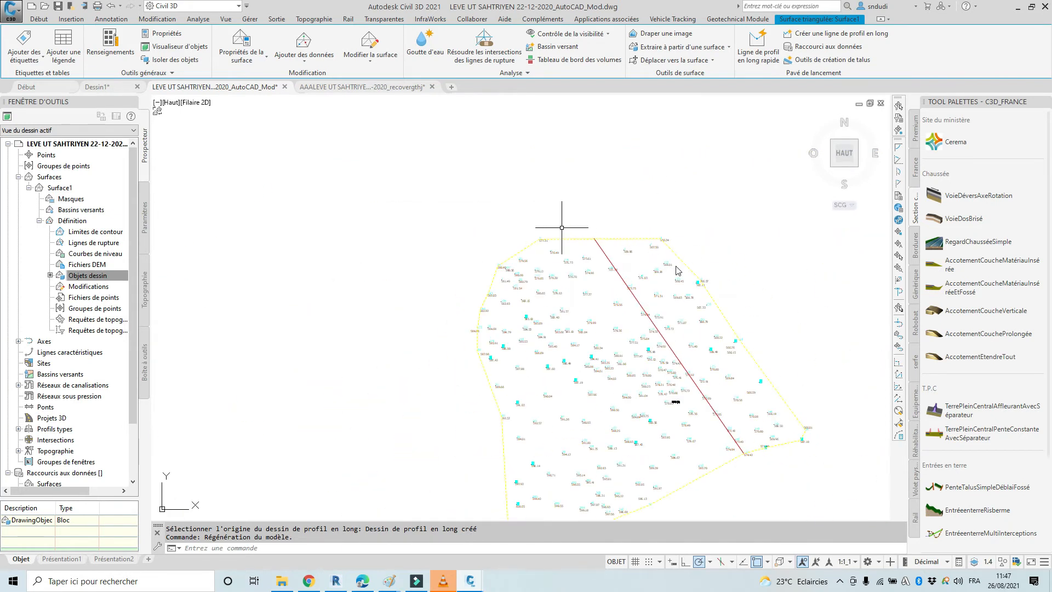
click(711, 240)
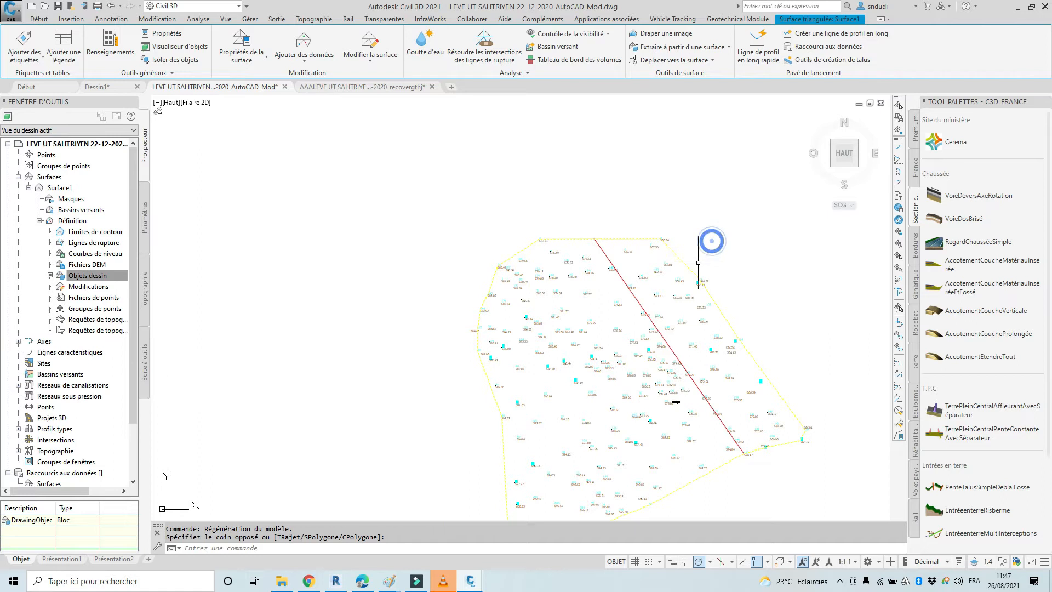
click(686, 265)
scroll(493, 176, down, 1)
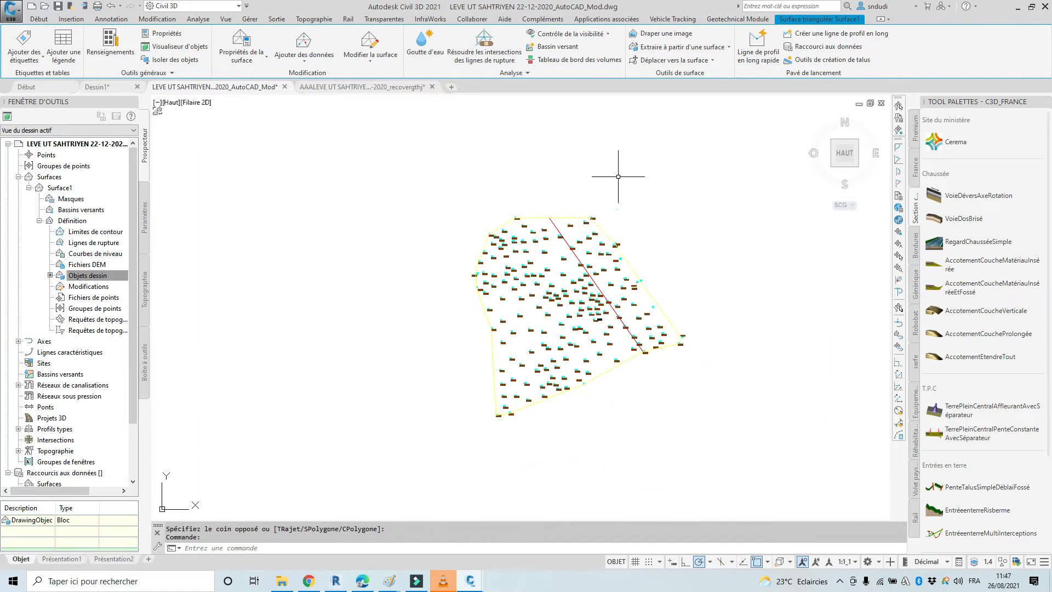
right_click(620, 179)
click(673, 328)
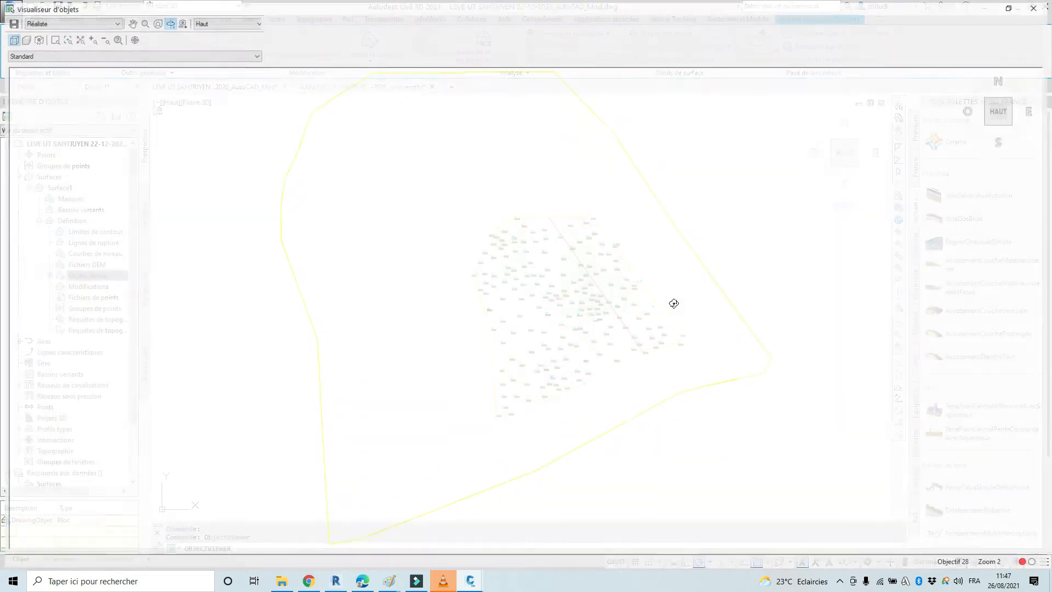
Examine the triangulated relief of Surface1 in 3D from several angles and close the object viewer
mouse_move(602, 346)
mouse_down()
mouse_move(660, 252)
mouse_move(616, 216)
mouse_up()
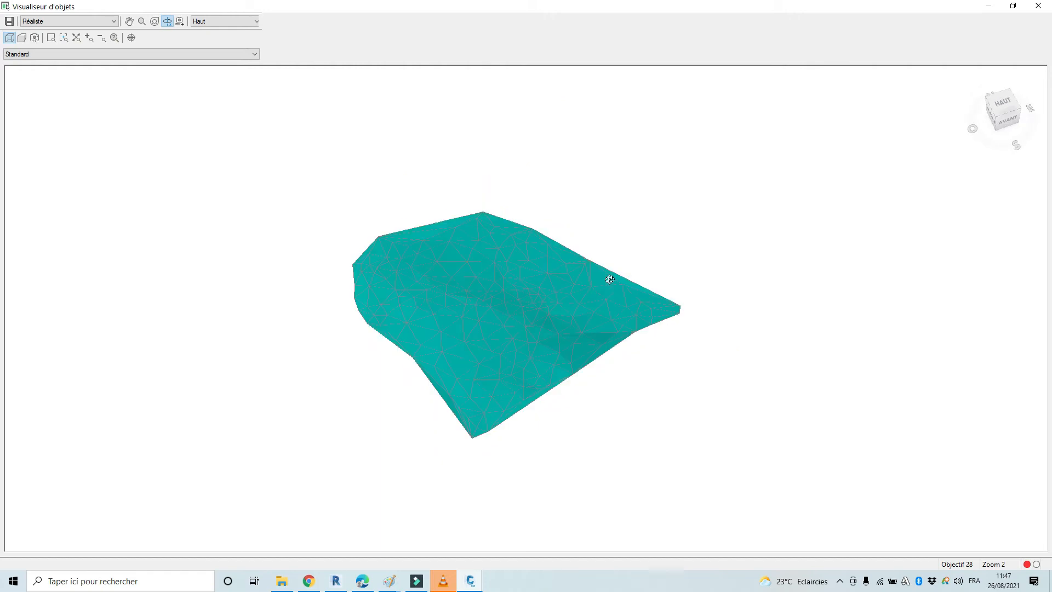
scroll(604, 297, up, 4)
drag(603, 306, 573, 243)
scroll(530, 330, up, 4)
drag(530, 331, 582, 316)
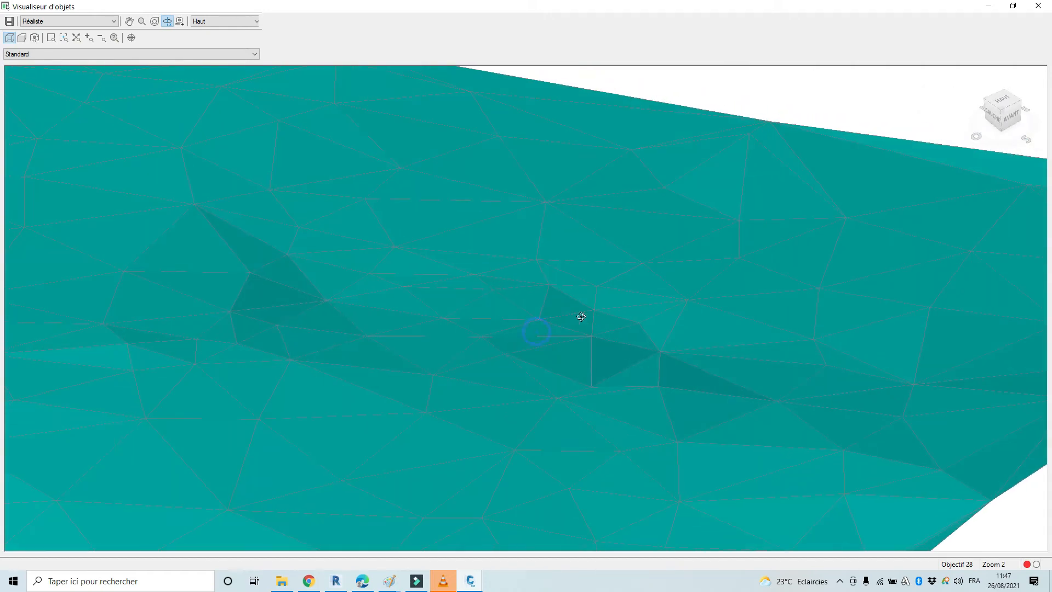
scroll(548, 316, down, 4)
drag(519, 340, 512, 291)
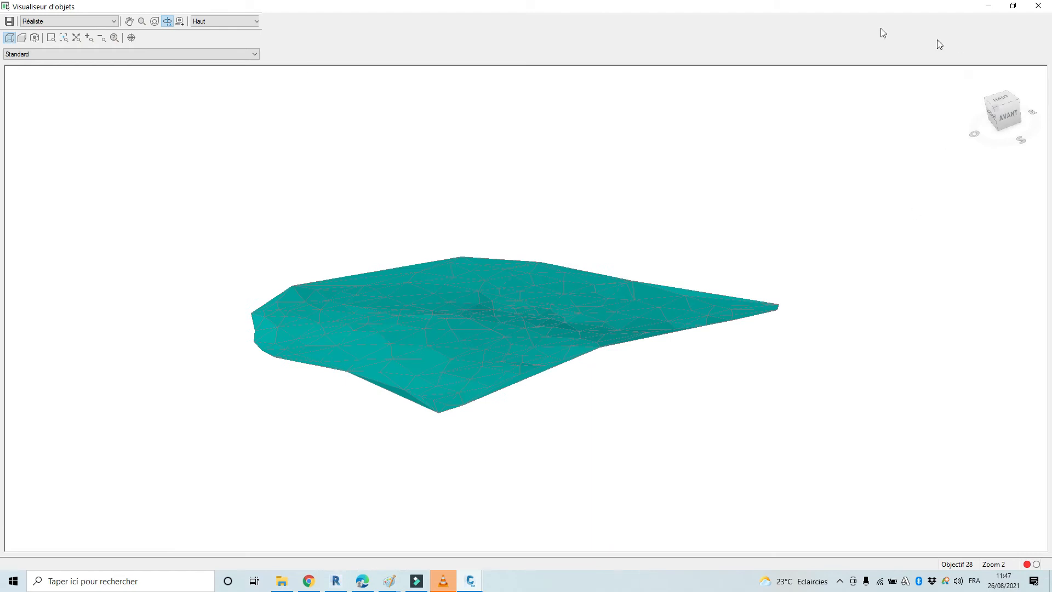
click(1038, 6)
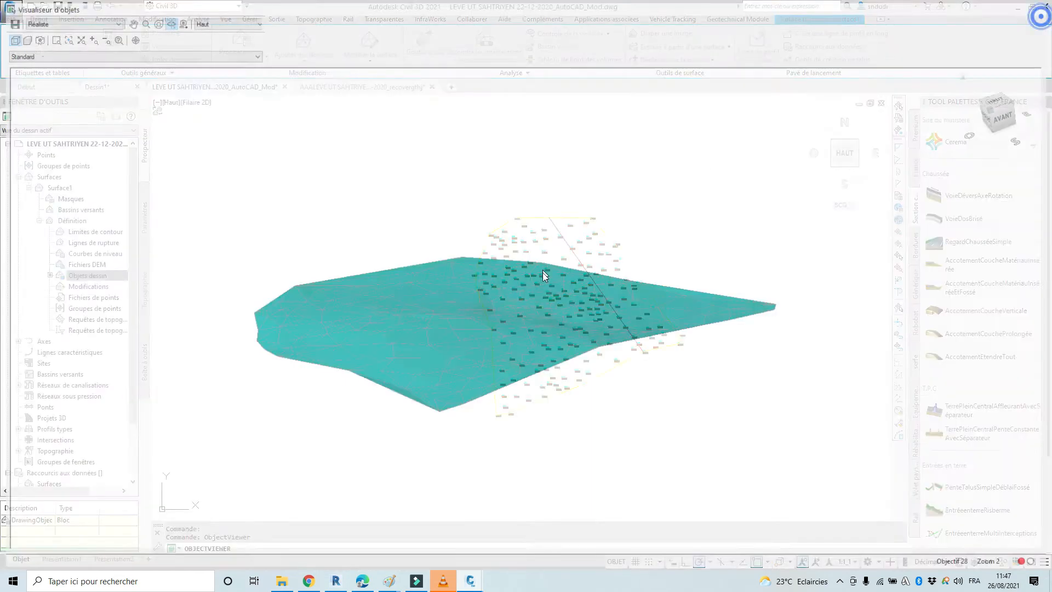
Switch to the AAALEVE UT SAHTRIYEN recovered drawing and examine its contour lines between the survey points
scroll(619, 274, up, 2)
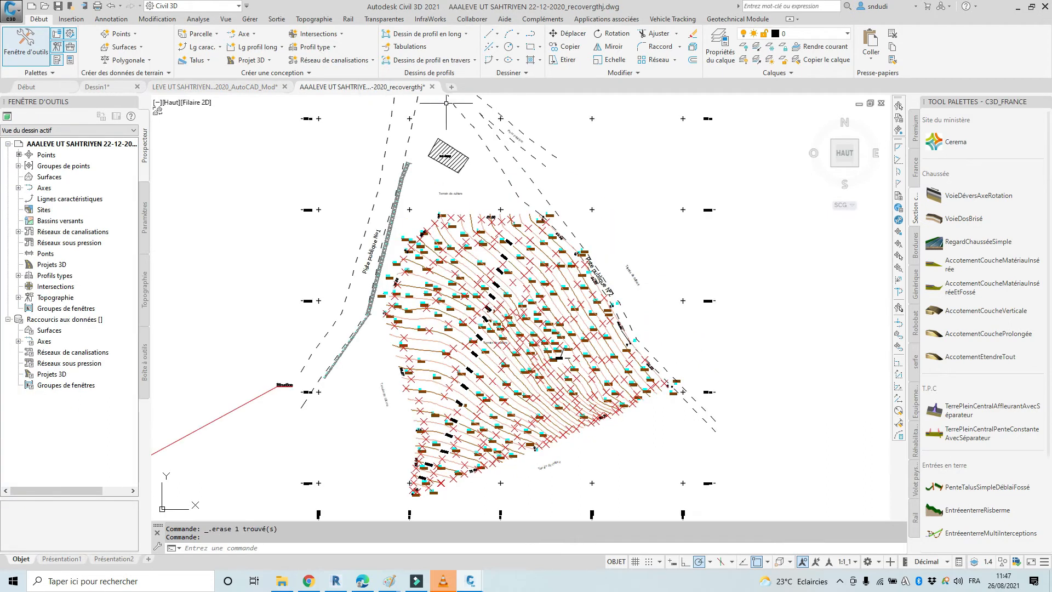
scroll(481, 227, up, 5)
scroll(482, 227, down, 5)
scroll(621, 272, up, 8)
scroll(621, 271, down, 3)
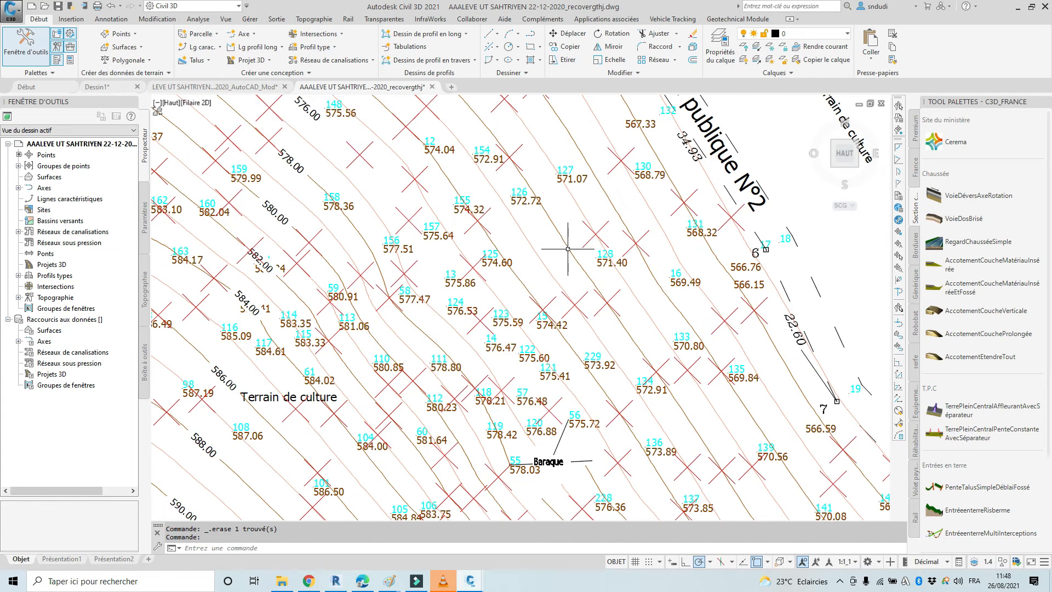
scroll(570, 249, down, 3)
scroll(562, 225, down, 4)
scroll(563, 224, up, 6)
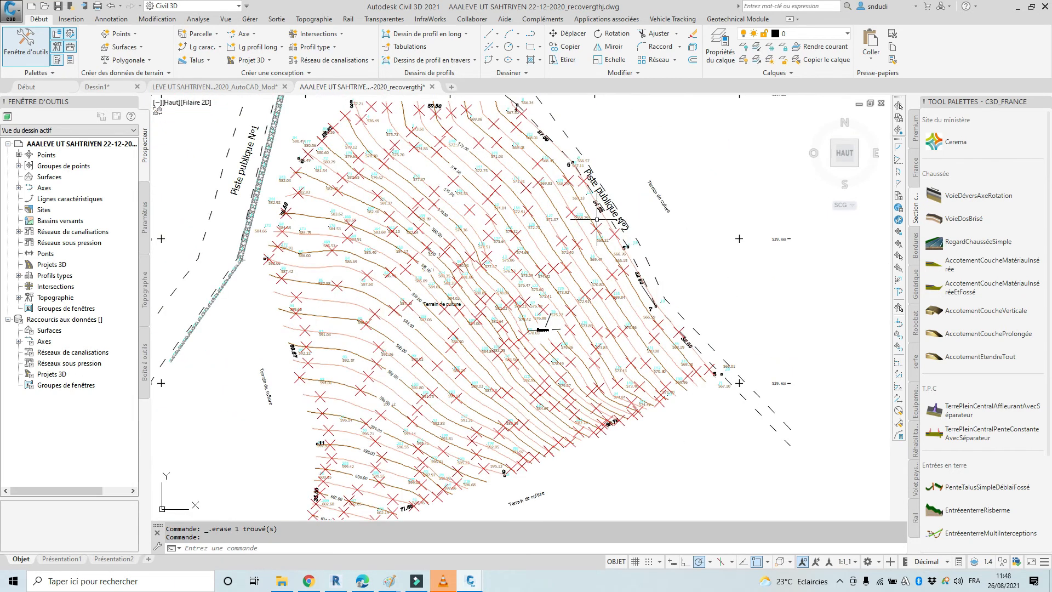
click(563, 225)
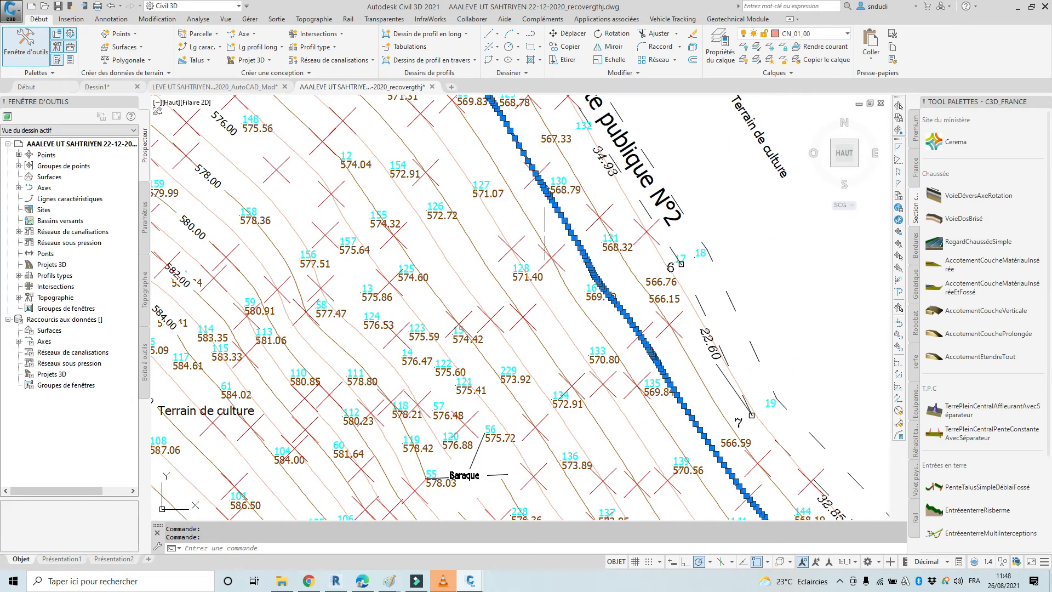
key(Escape)
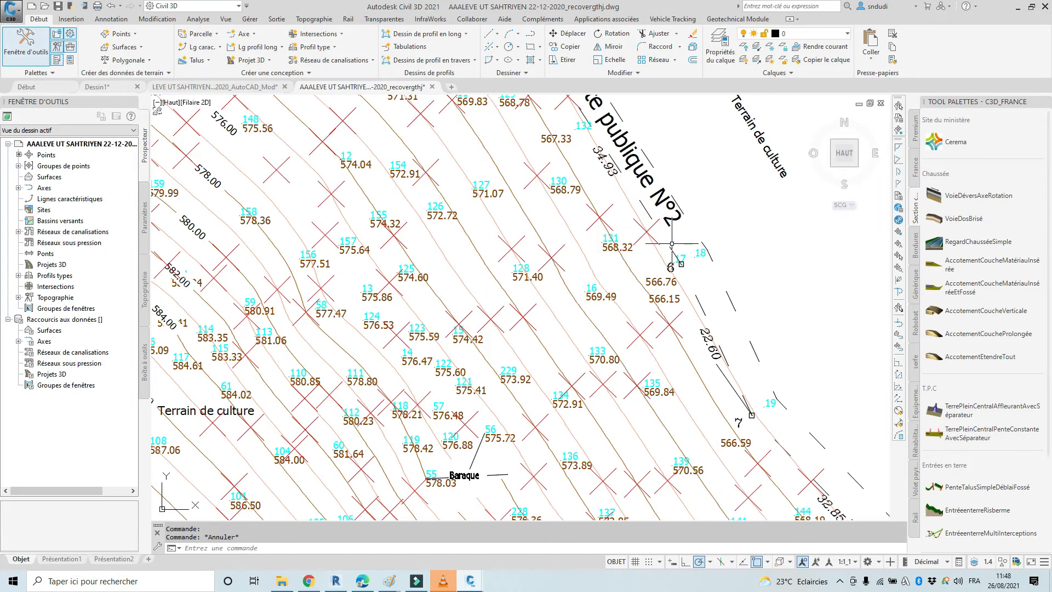
scroll(605, 229, down, 5)
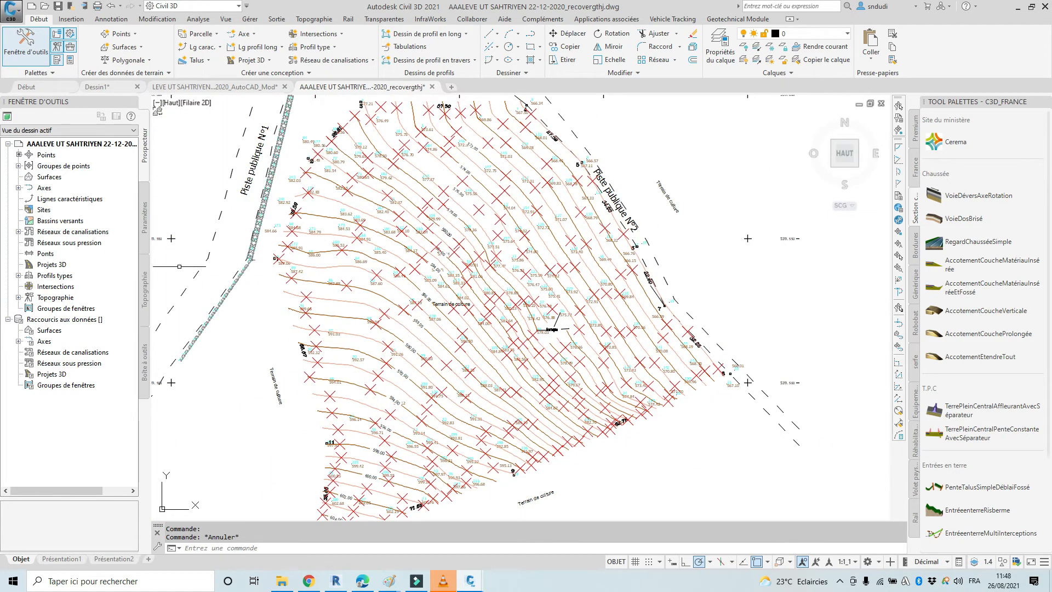
Create a new surface in the contour drawing with the default settings
click(54, 177)
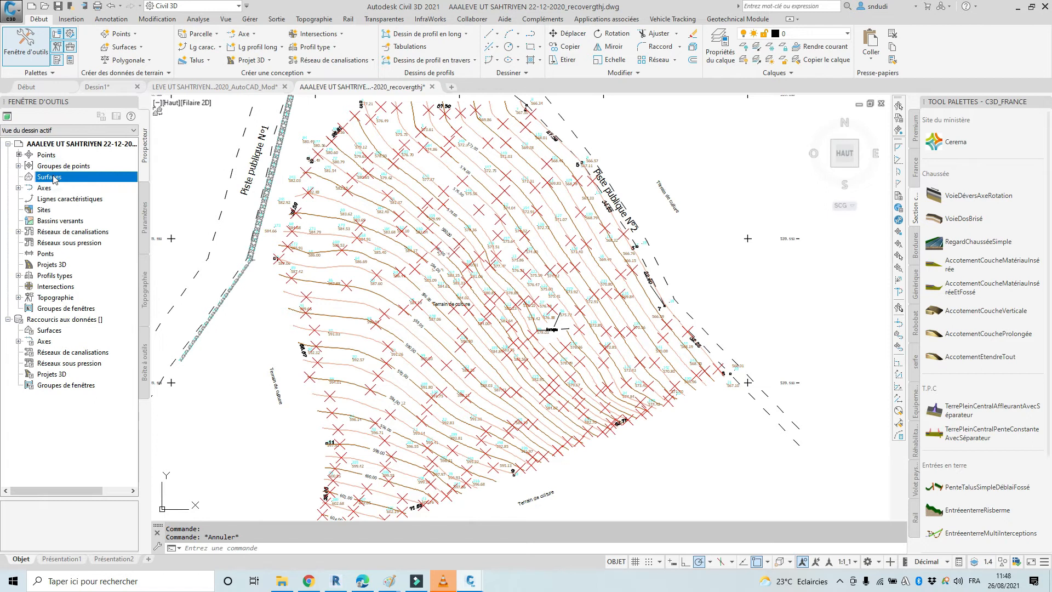
right_click(54, 177)
click(87, 183)
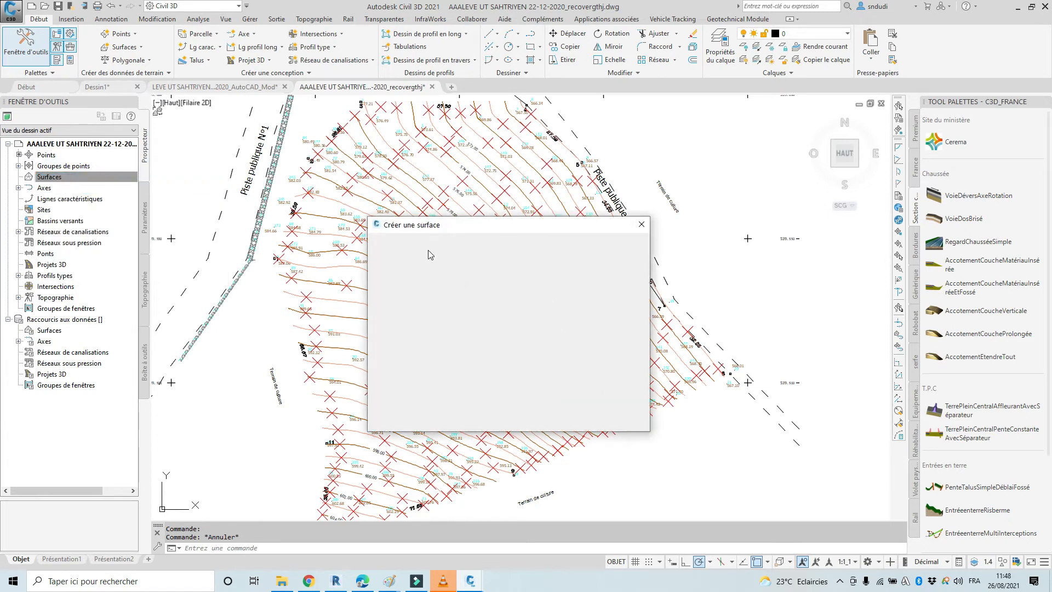
click(531, 418)
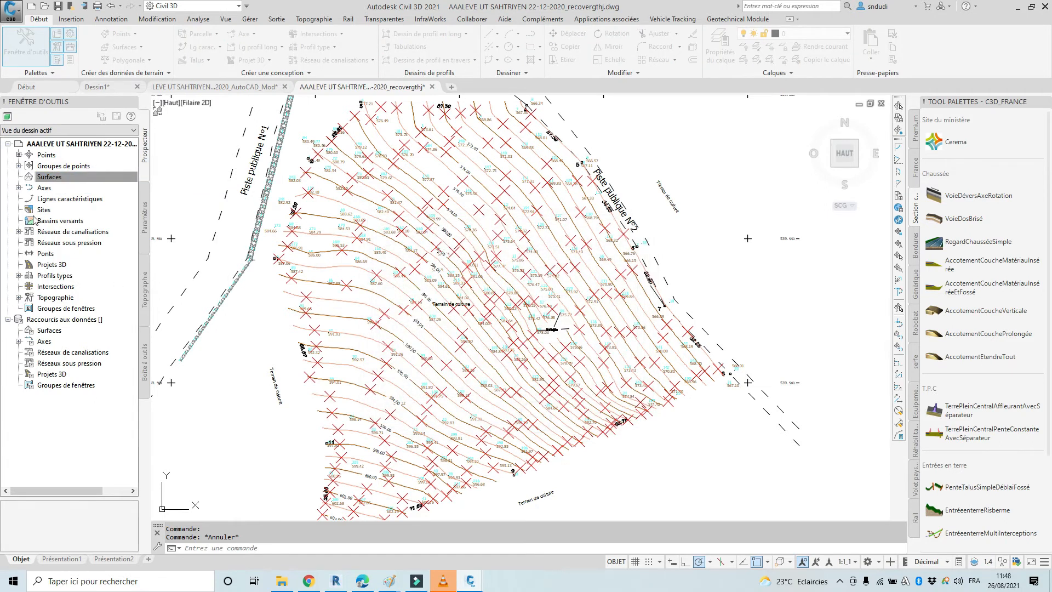
Start adding contour data to the new surface's definition, accepting weeding factors of 15 m and 4° and supplementing factors of 100 m and 1 m
click(18, 176)
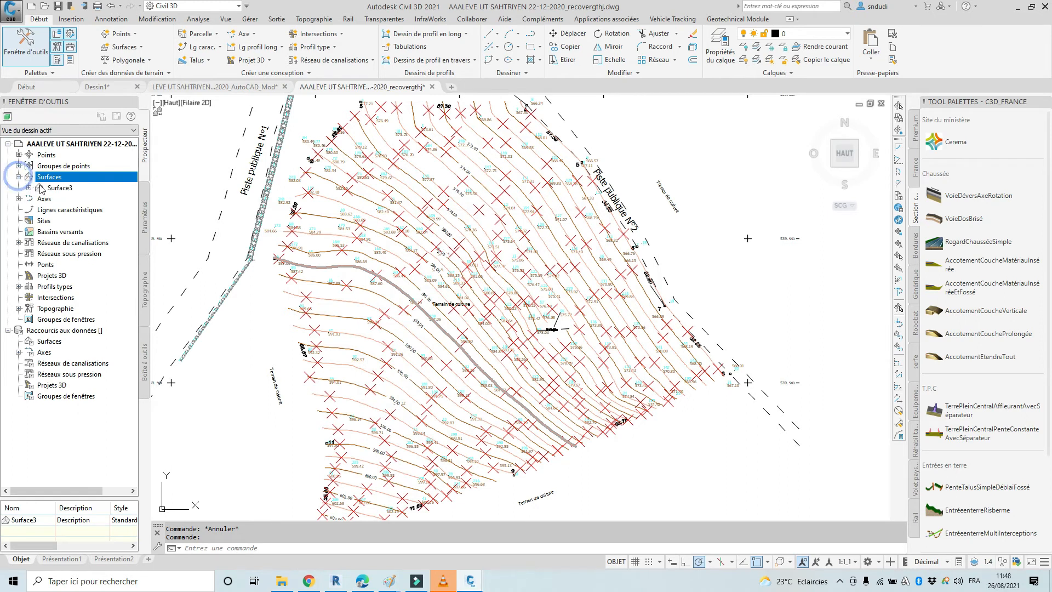
click(29, 188)
click(40, 220)
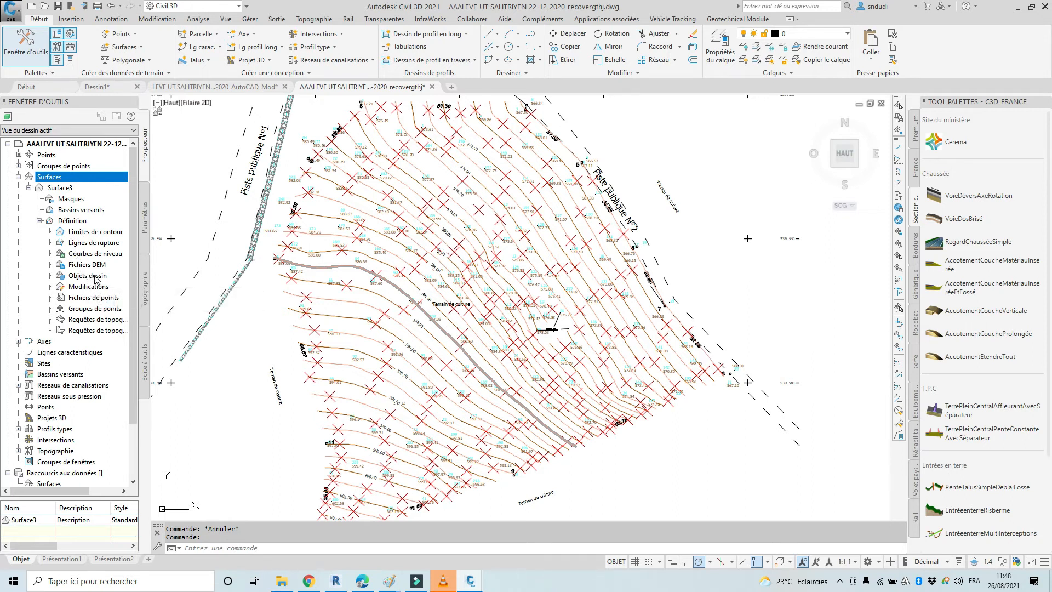
right_click(101, 255)
click(127, 259)
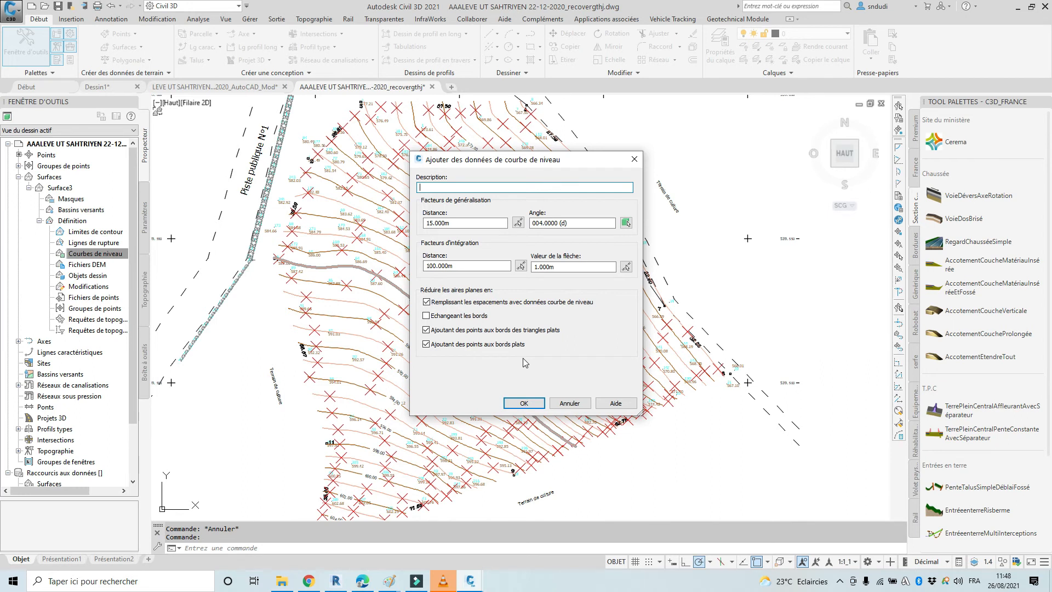
click(525, 408)
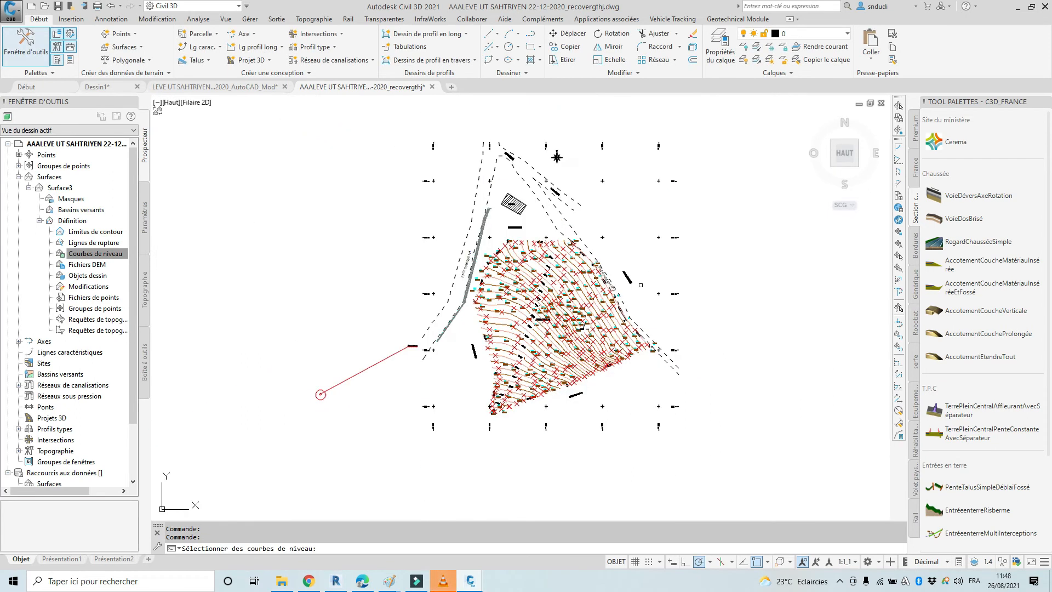
Select all the contour lines of the survey with a crossing window as the surface's contour data
scroll(643, 282, up, 2)
click(614, 249)
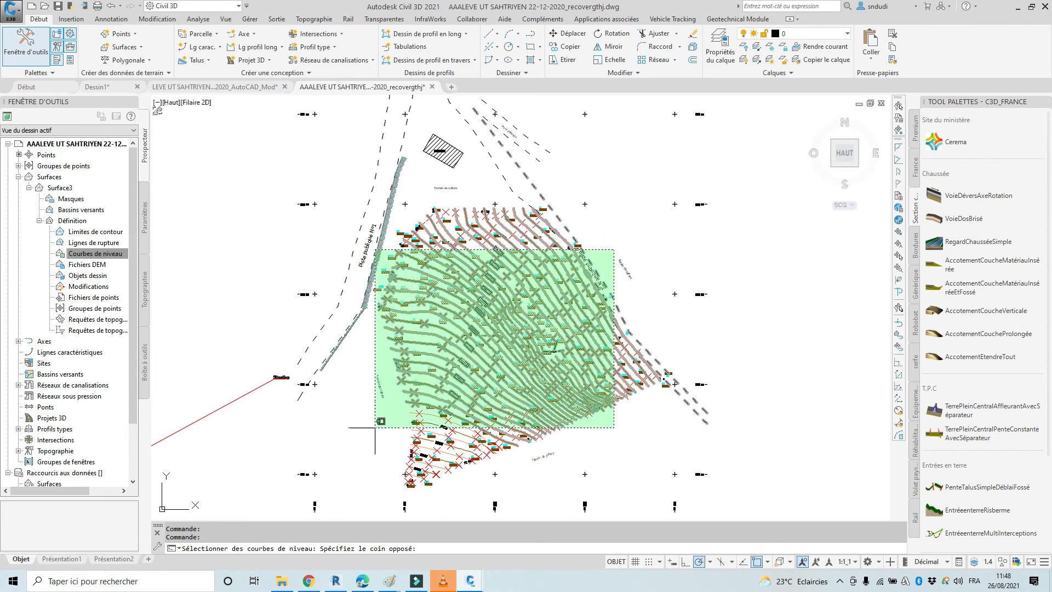
click(384, 493)
scroll(638, 323, up, 5)
key(Return)
click(875, 348)
scroll(655, 281, down, 5)
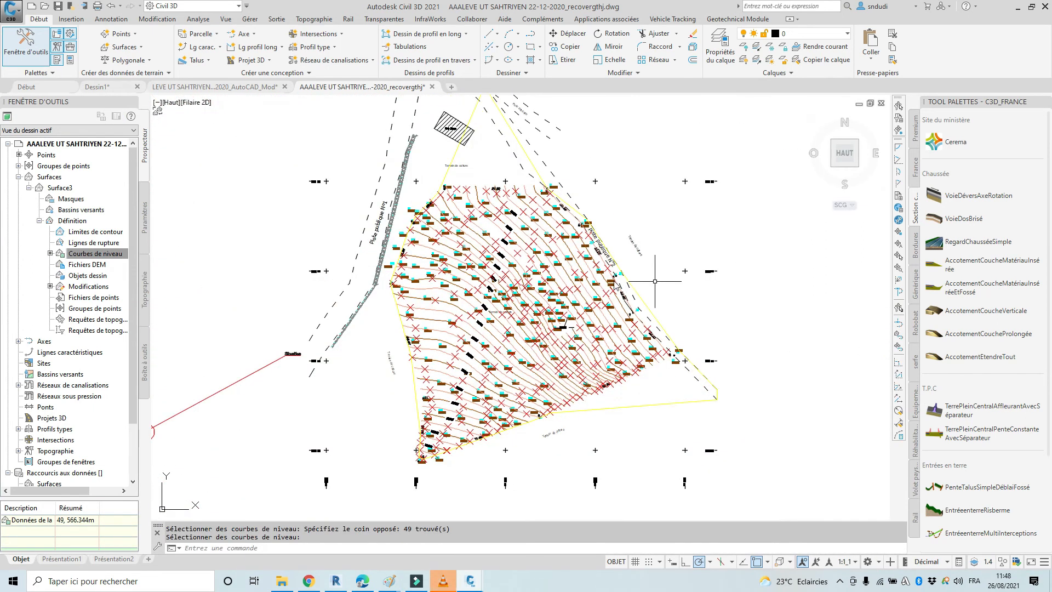
Select the contour-based surface by its yellow boundary and show it in the object viewer
scroll(614, 268, up, 2)
click(728, 332)
click(719, 331)
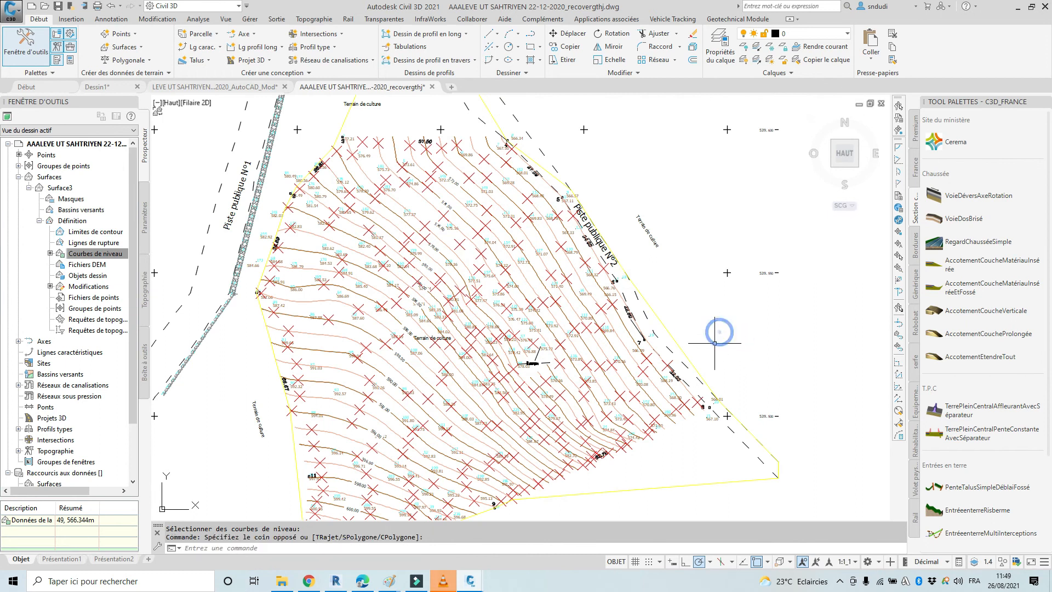
click(666, 331)
right_click(674, 269)
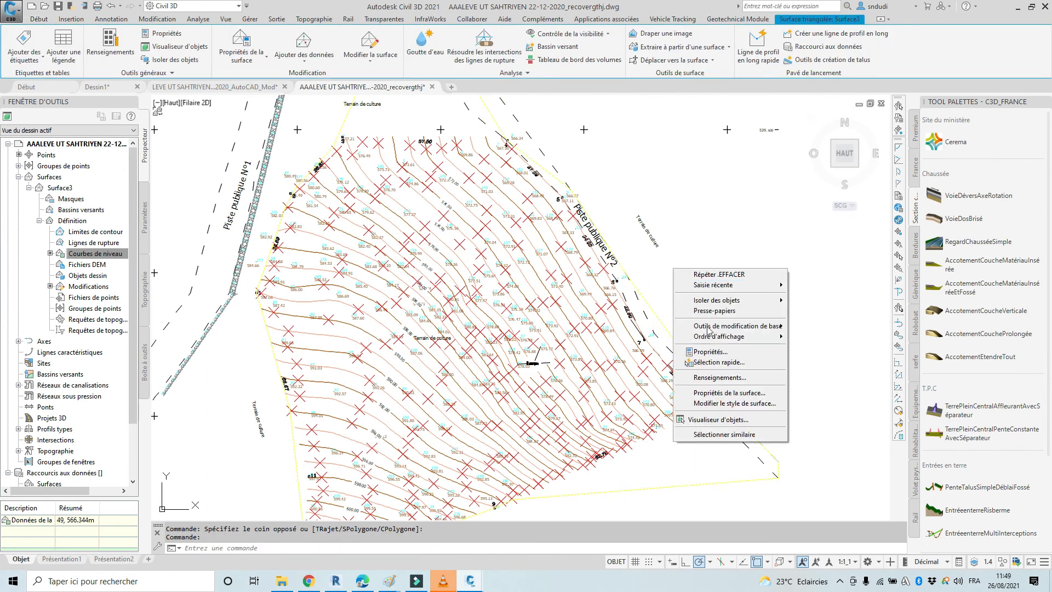
click(720, 419)
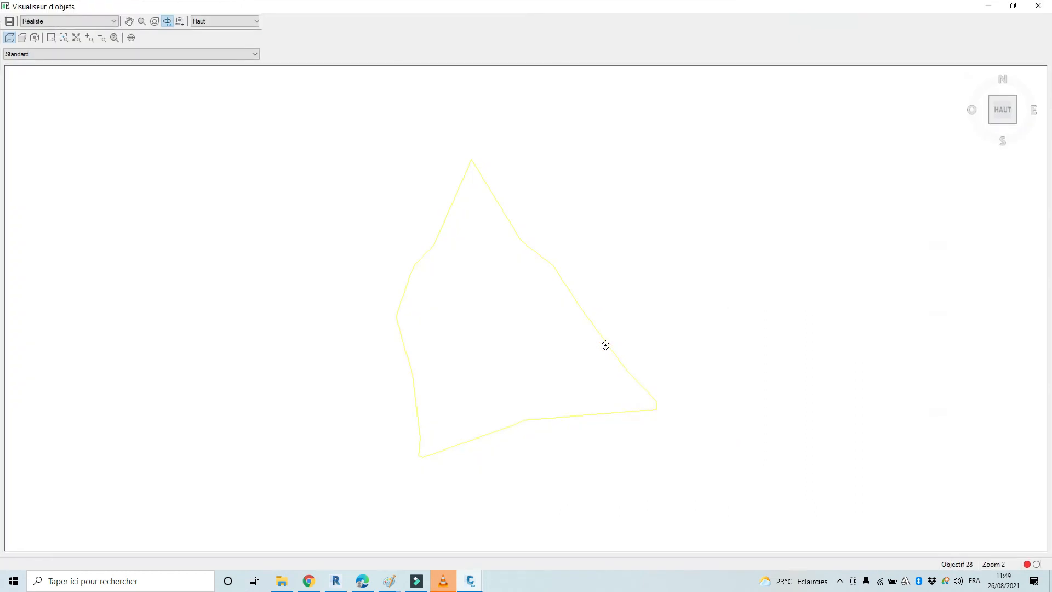
Examine the contour-based surface in 3D from several sides, checking its triangulation, relief and outer edges
mouse_move(555, 362)
mouse_down()
mouse_move(541, 256)
mouse_move(540, 378)
mouse_move(685, 401)
mouse_move(501, 376)
mouse_move(523, 399)
mouse_move(441, 390)
mouse_move(491, 399)
mouse_move(345, 364)
mouse_move(374, 336)
mouse_up()
scroll(677, 420, up, 5)
scroll(479, 345, down, 3)
scroll(648, 327, up, 5)
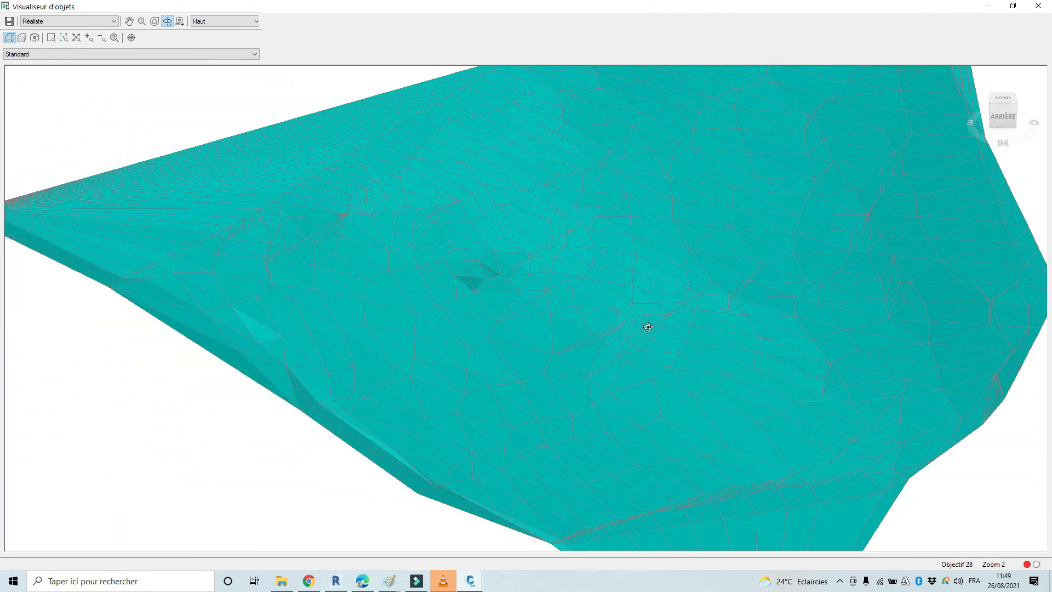
drag(554, 322, 363, 406)
scroll(430, 408, up, 5)
drag(429, 409, 500, 392)
scroll(500, 393, down, 5)
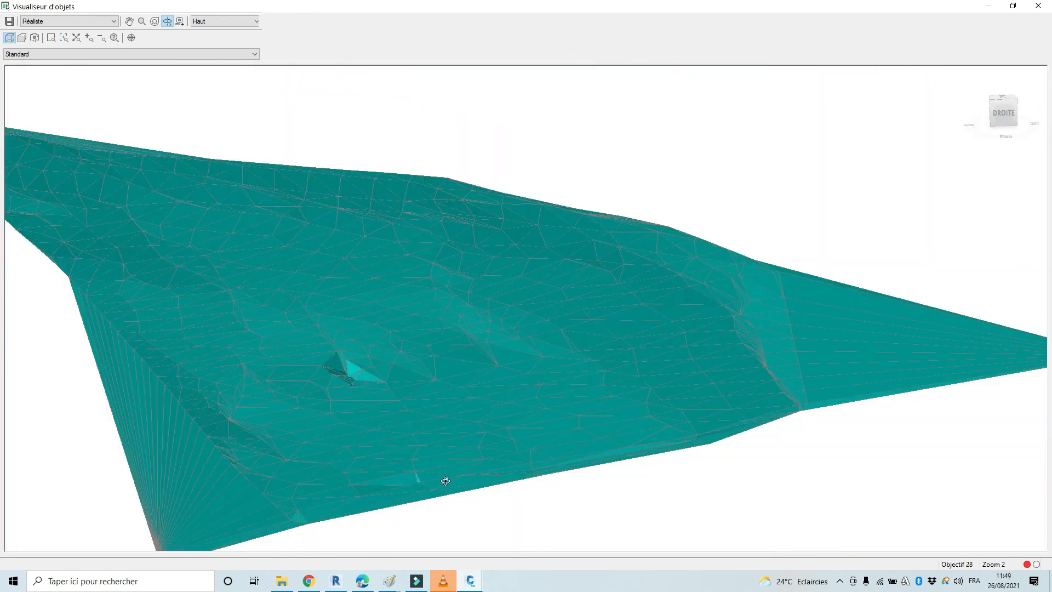